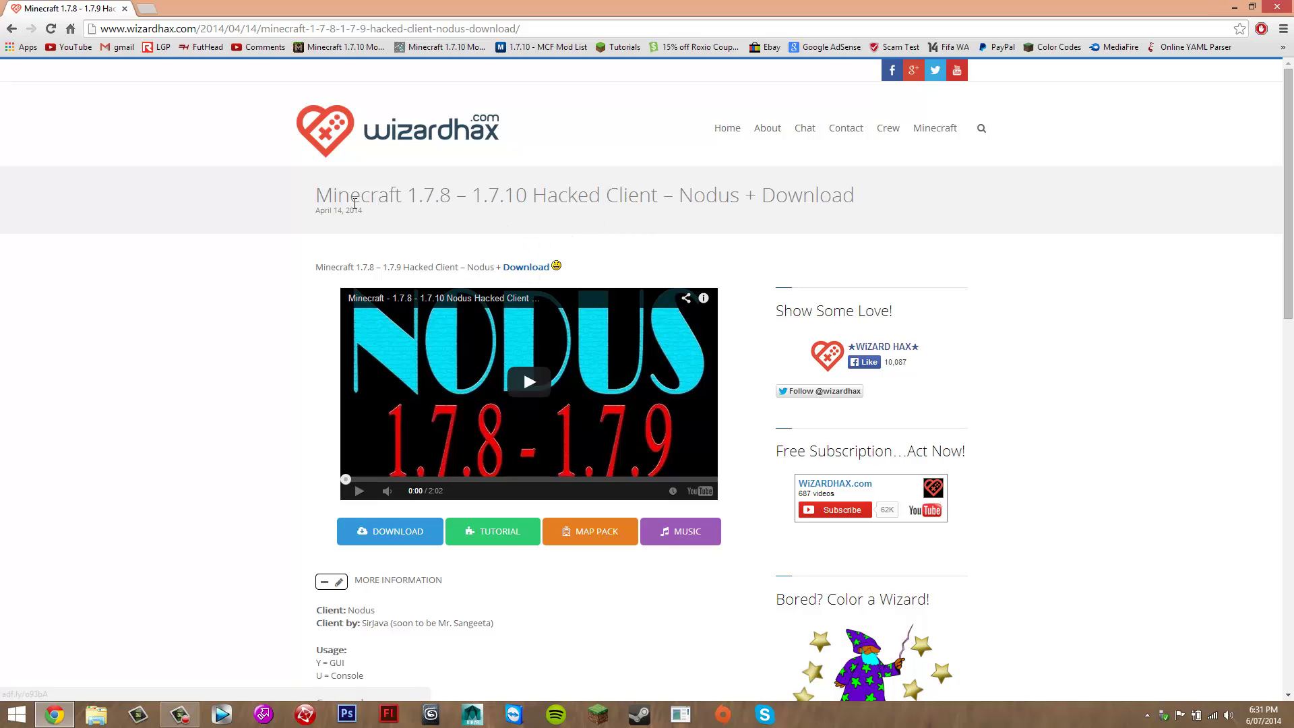
- Read through the Nodus article, highlighting its title and scrolling the page
left_click_drag(318, 196, 668, 203)
left_click(389, 172)
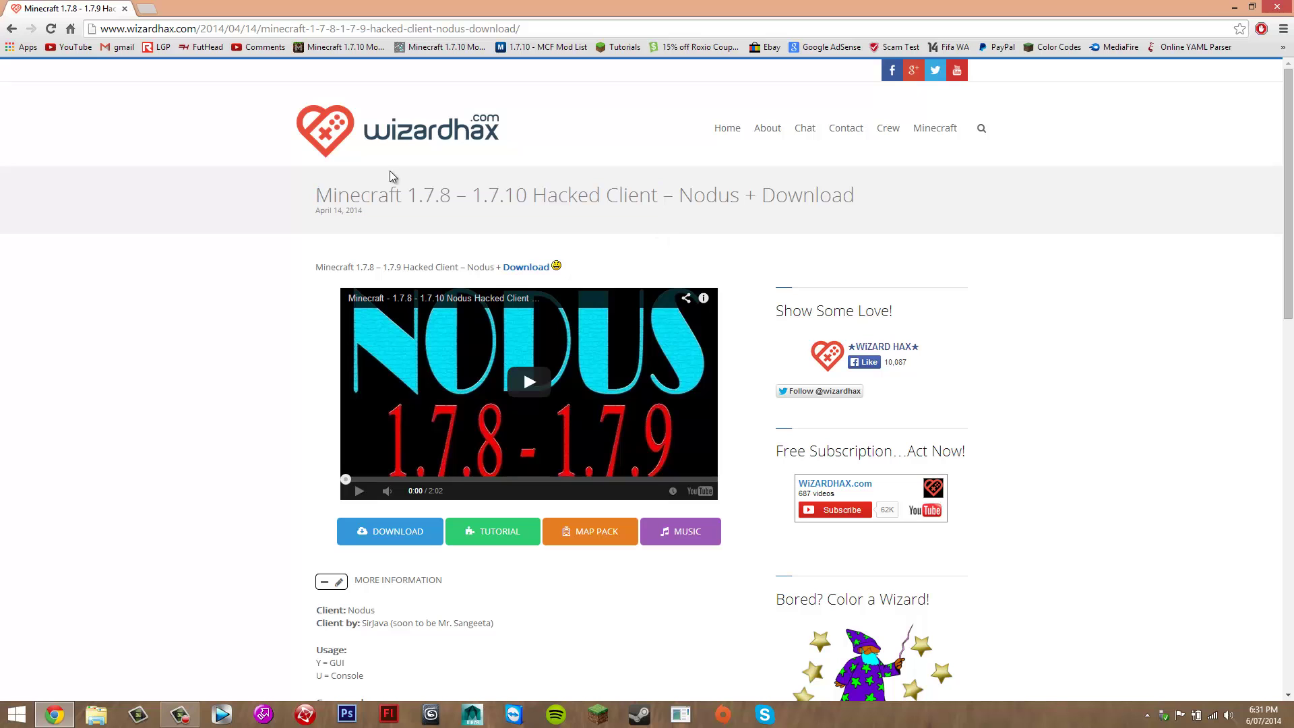
scroll(641, 208, "down", 5)
scroll(127, 230, "up", 6)
scroll(580, 370, "down", 20)
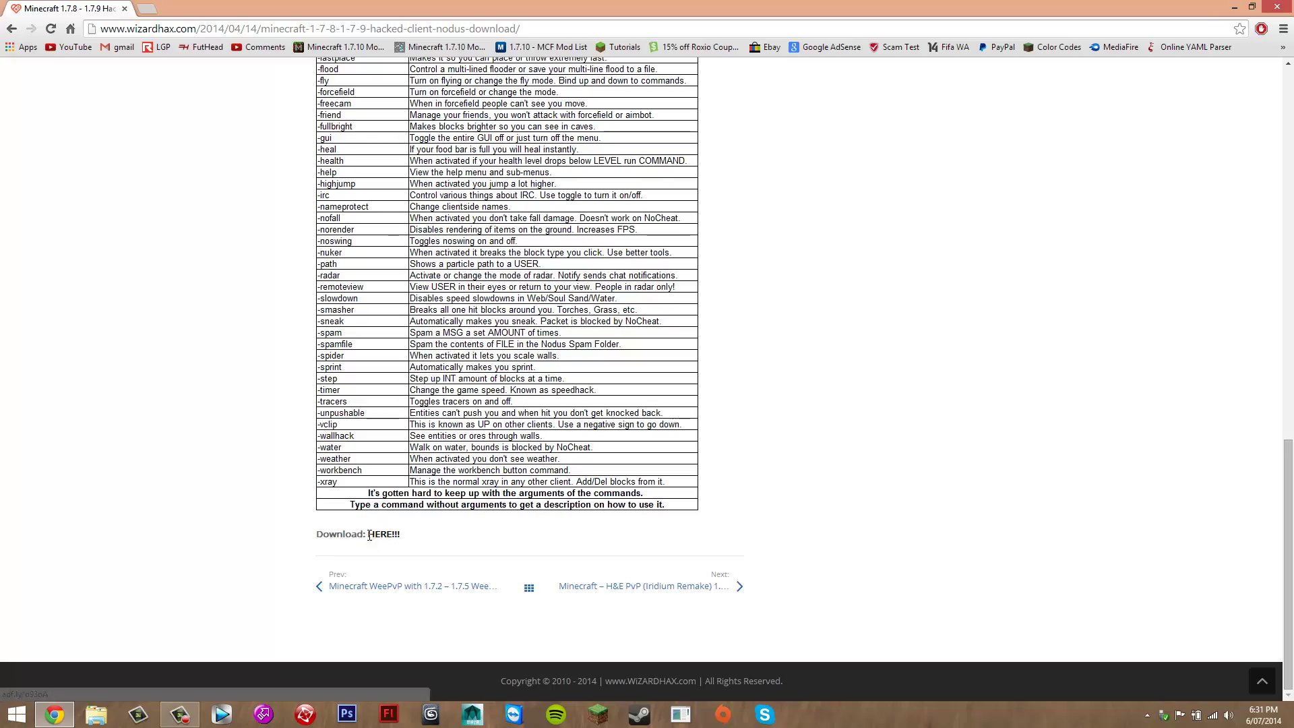
scroll(369, 515, "up", 20)
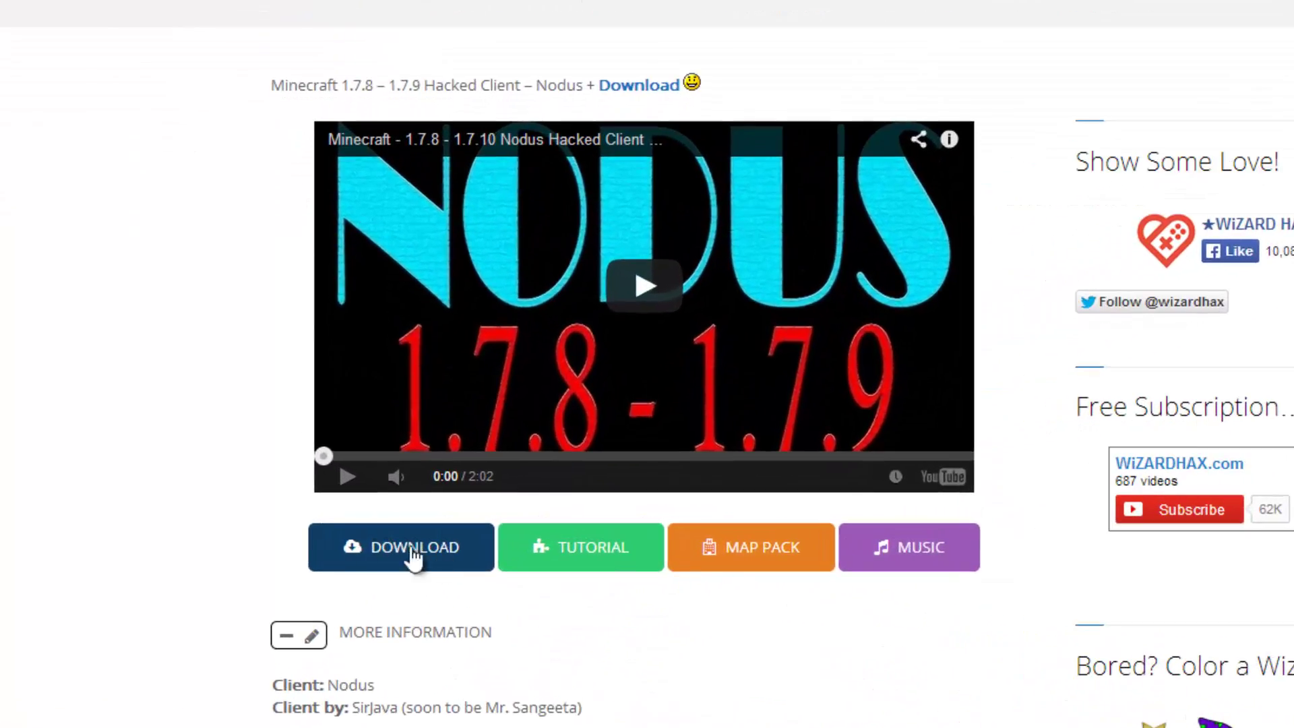
- Start the Nodus download, skip the ads and choose Nodus 2.0 for Minecraft 1.7.x
left_click(438, 550)
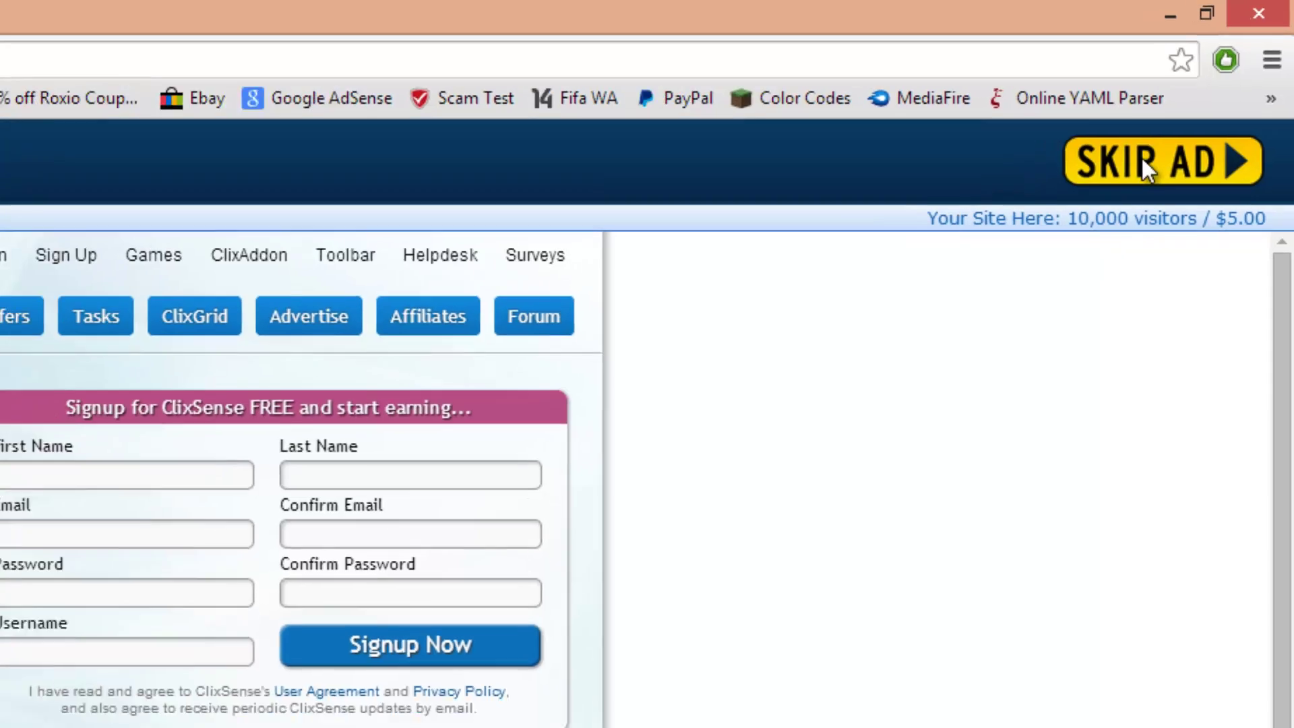
left_click(1133, 177)
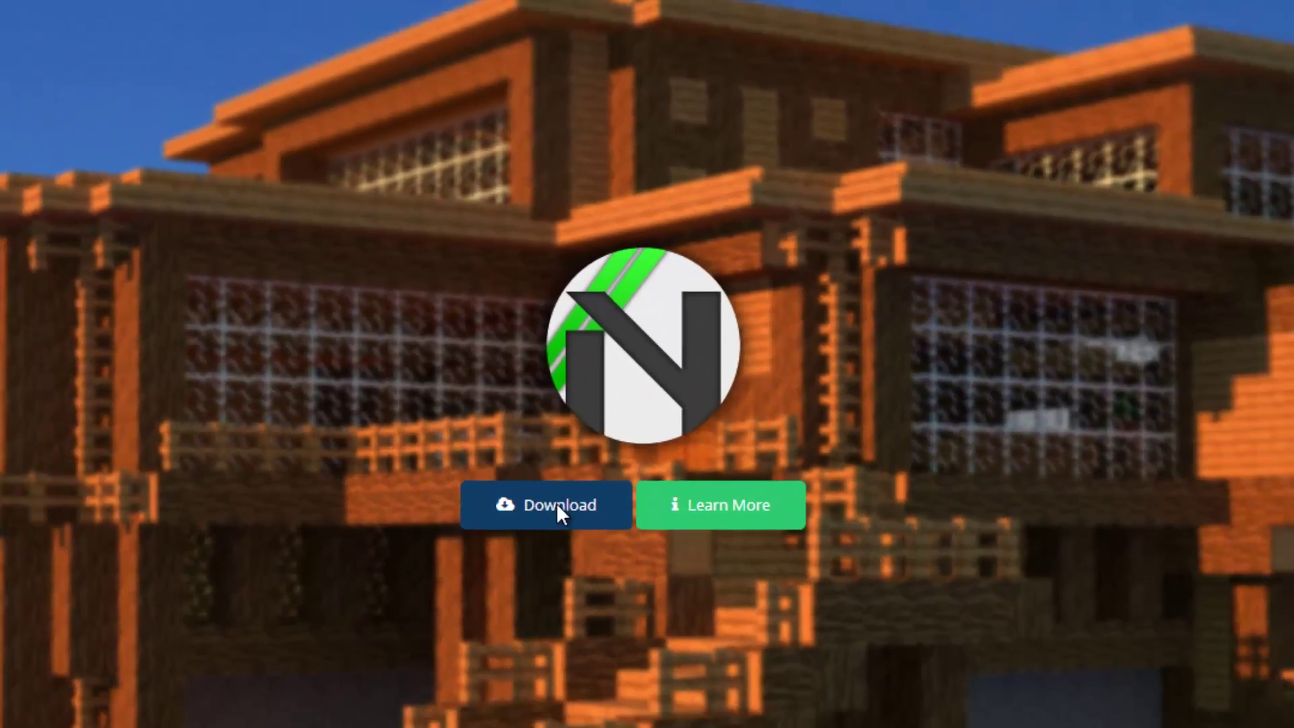
left_click(570, 499)
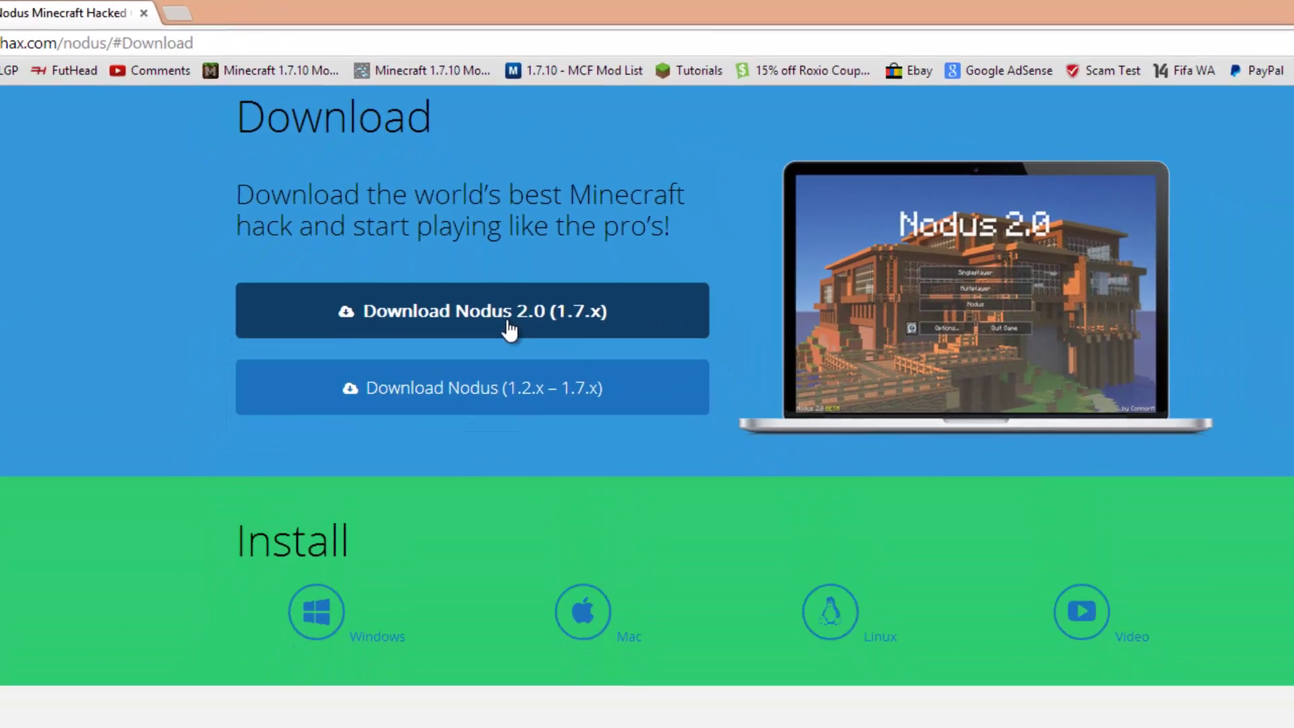
left_click(575, 405)
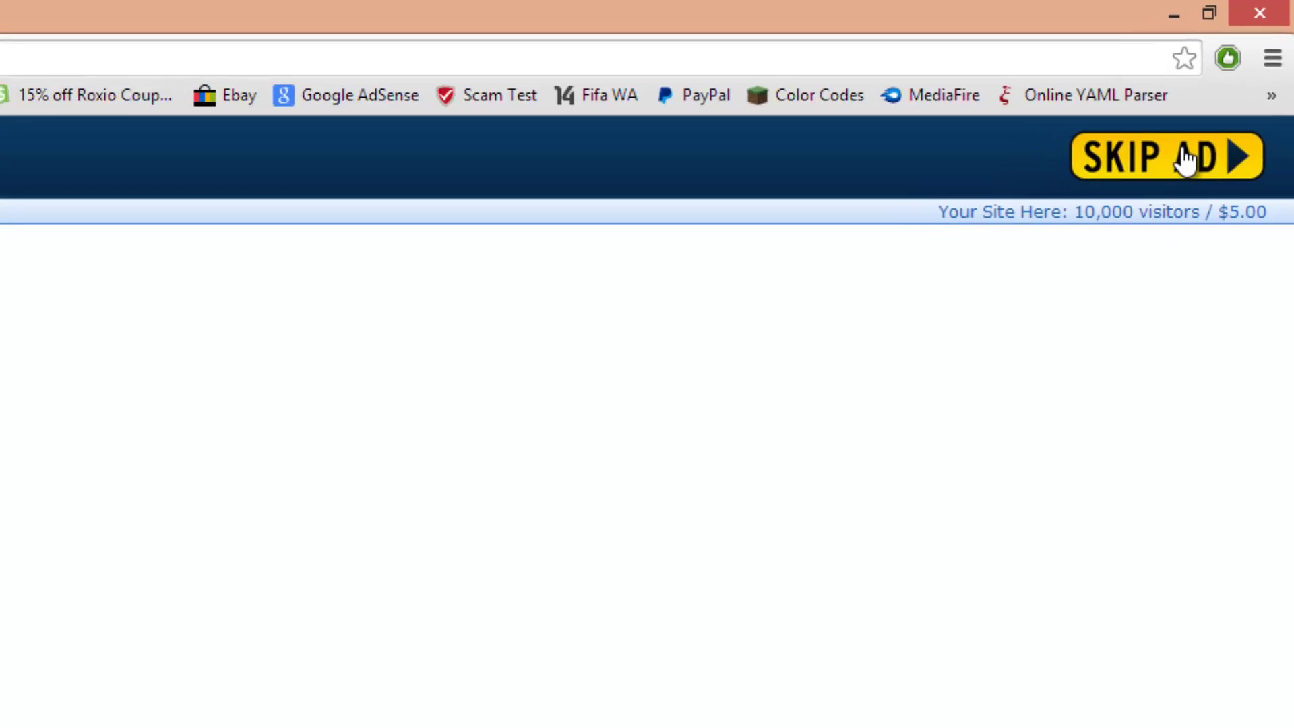
left_click(1186, 159)
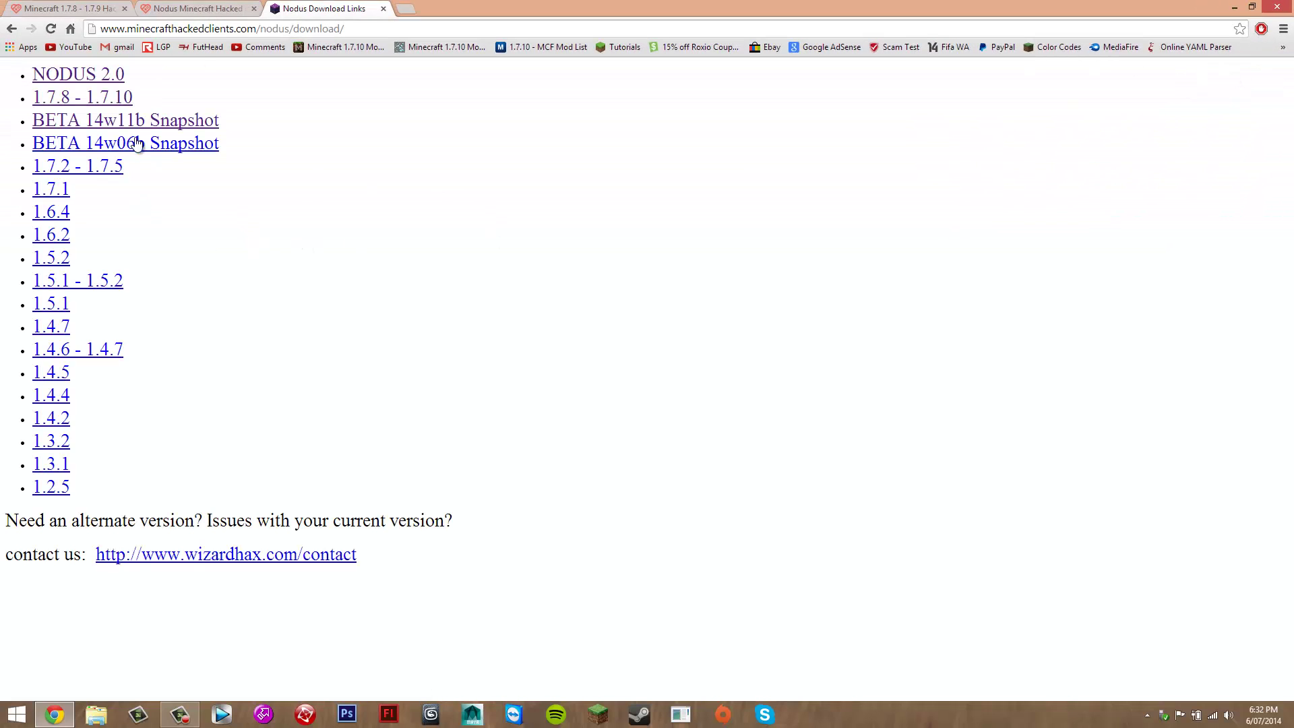
- Follow the NODUS 2.0 link past the adf.ly ad and request 'Download this project' on ConnorM's page
left_click_drag(128, 79, 1, 82)
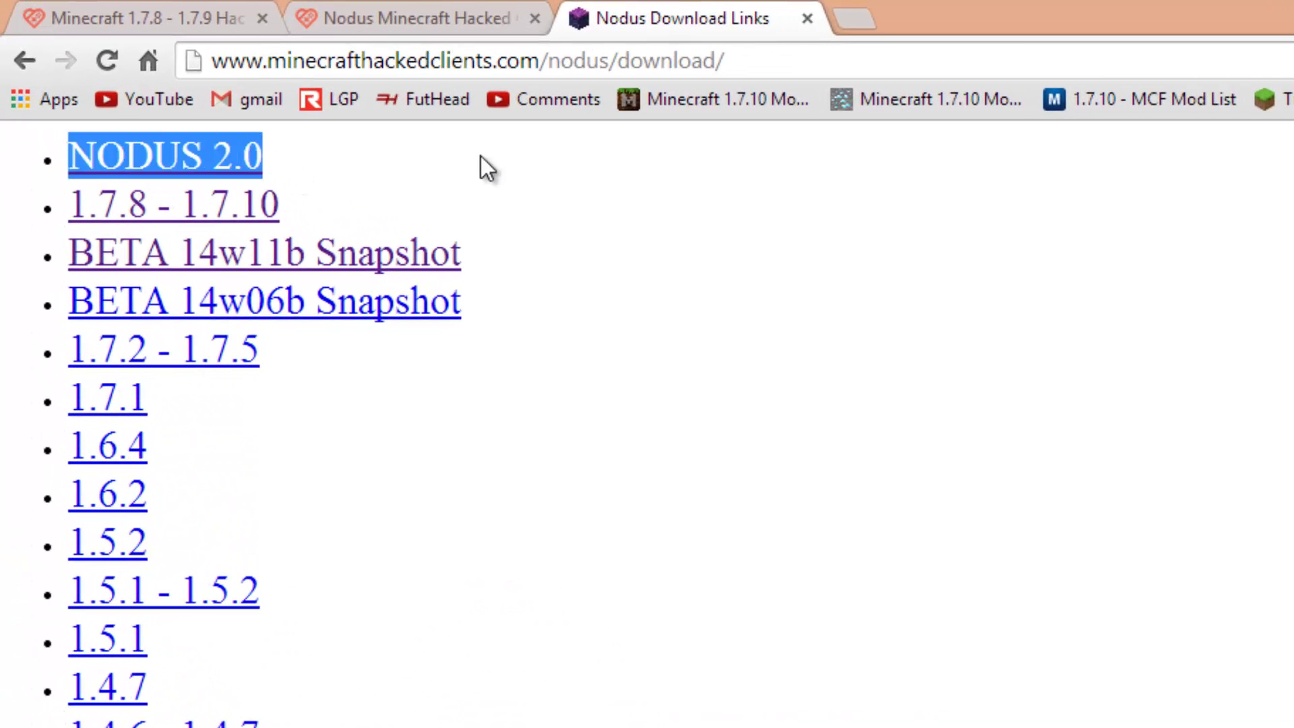
left_click(168, 155)
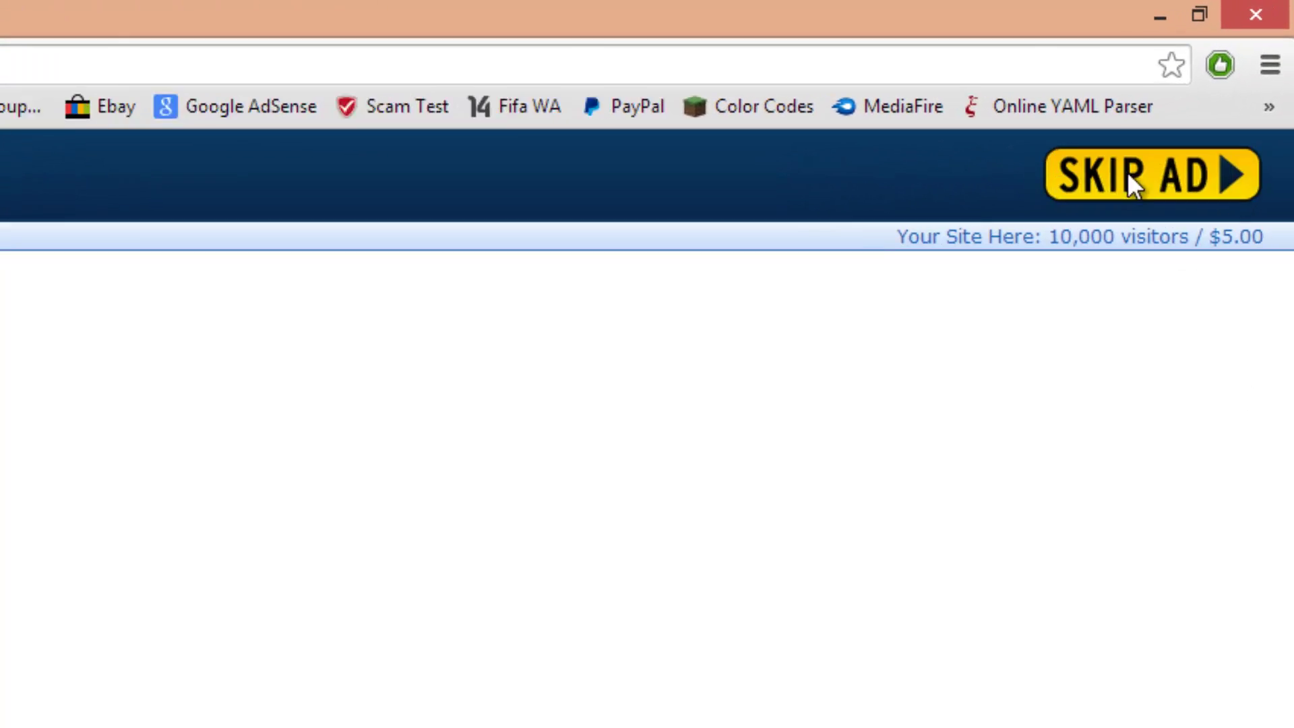
left_click(1129, 174)
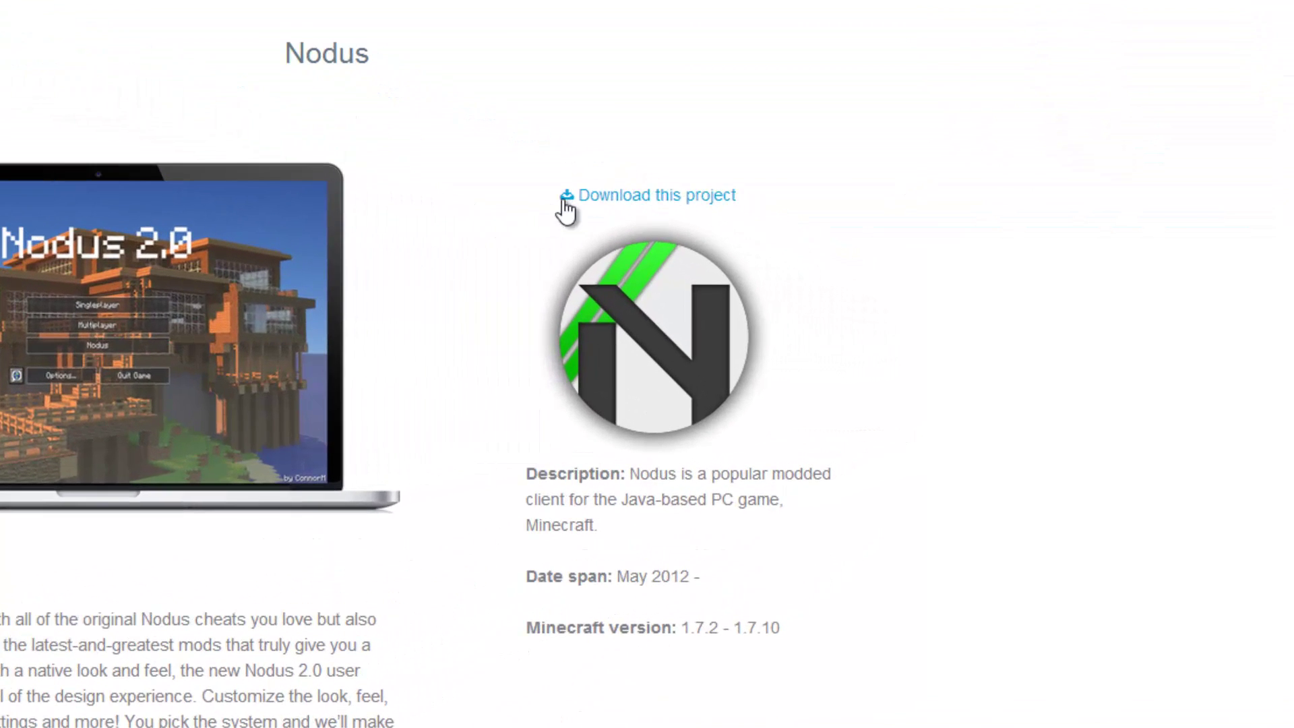
left_click_drag(778, 267, 888, 269)
left_click_drag(753, 199, 766, 202)
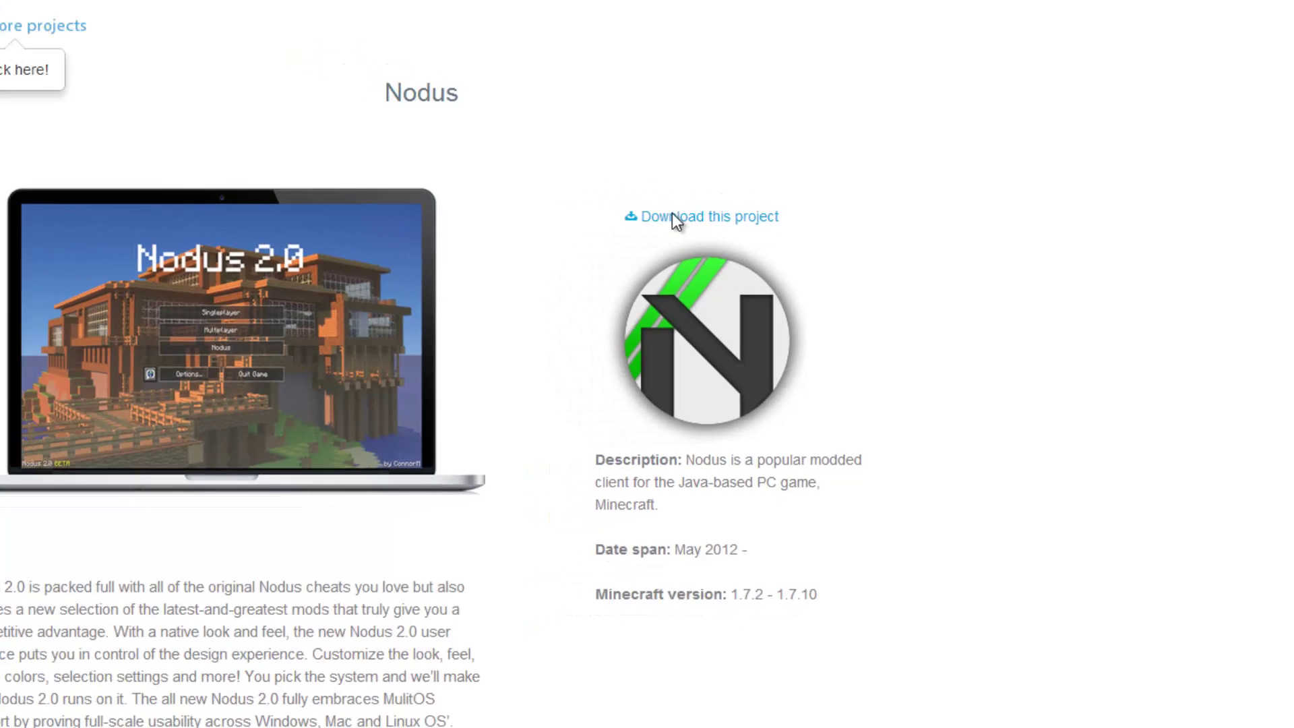
left_click(673, 216)
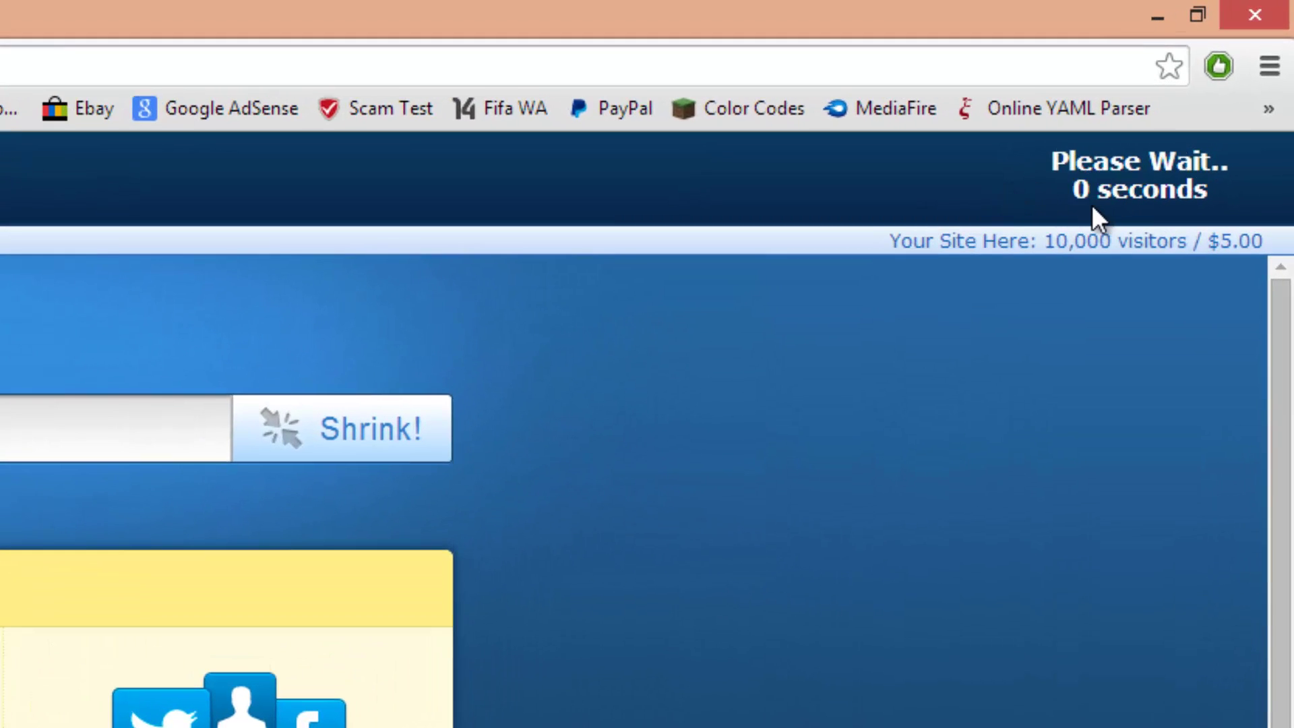
- Skip the ad, download Nodus_2.0-1.7.x.zip (12.4 MB) from MEGA, and snap Chrome left
left_click(1180, 186)
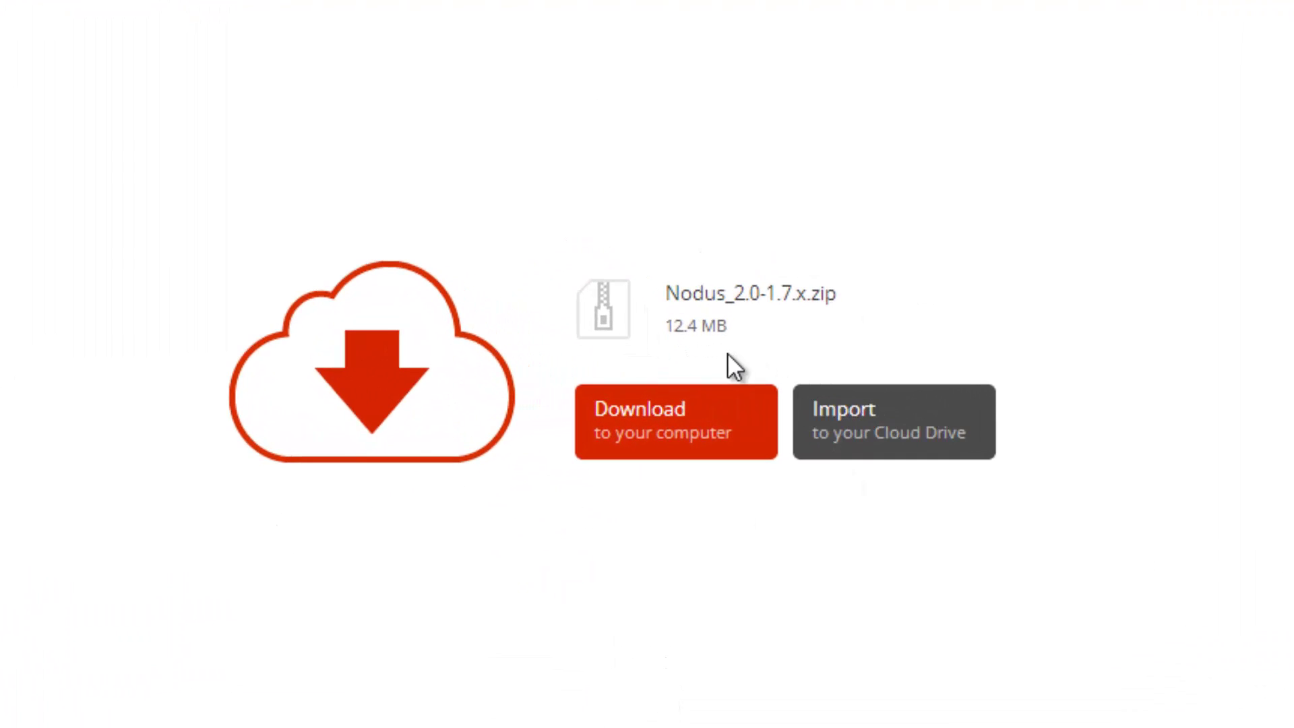
left_click(620, 415)
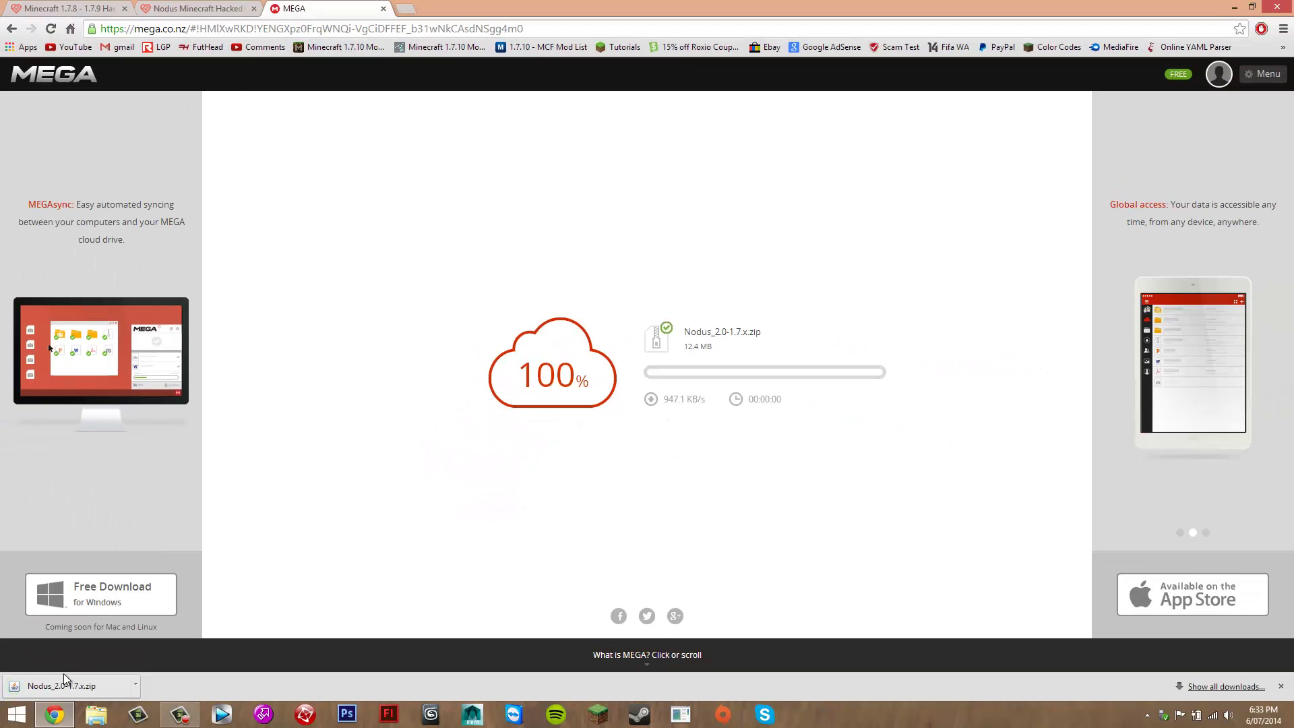
key("super+Left")
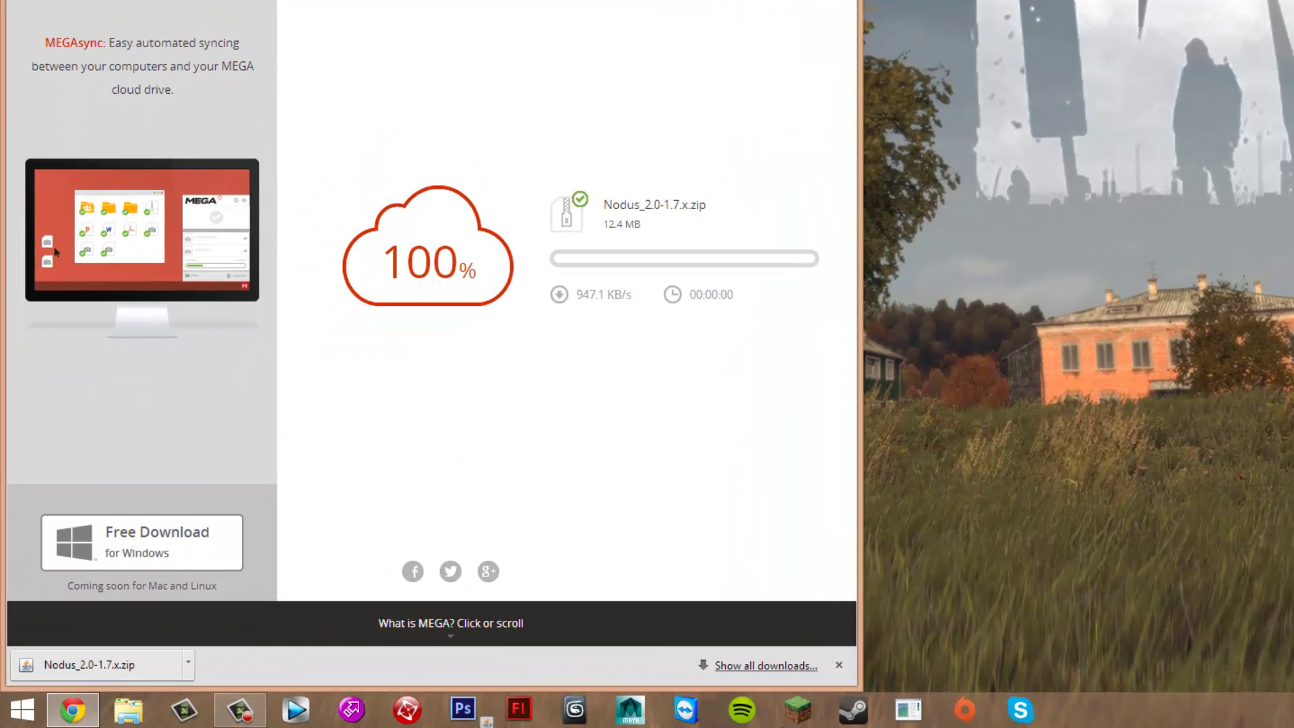
- Drag the Nodus zip from Chrome's downloads onto the desktop, close Chrome, and select the icon
left_click_drag(1144, 169, 973, 178)
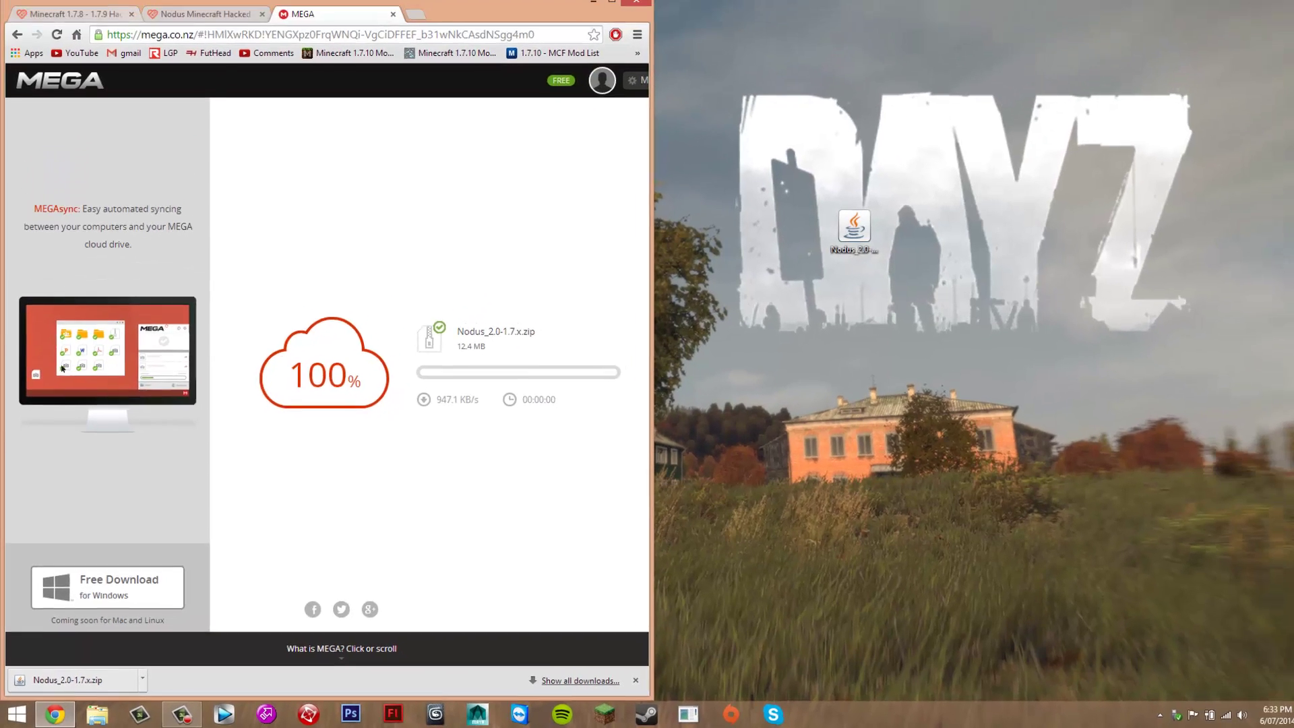
left_click(629, 8)
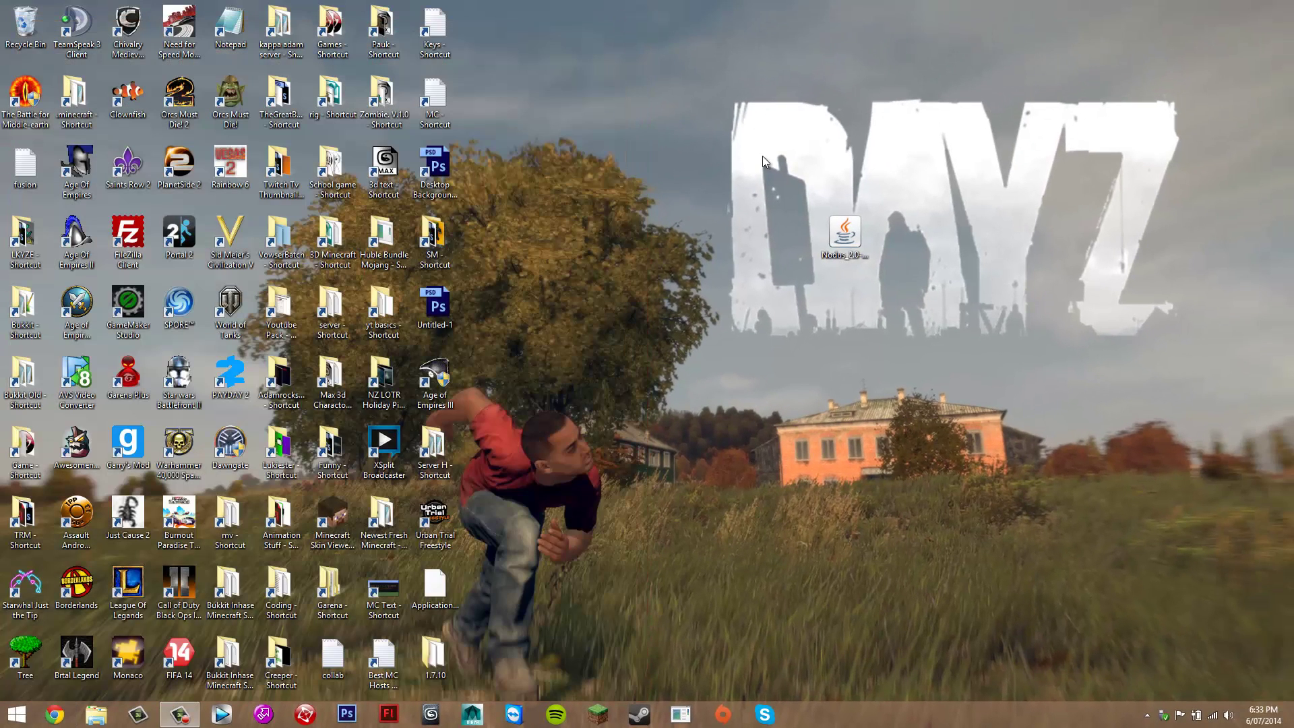
left_click_drag(947, 181, 743, 358)
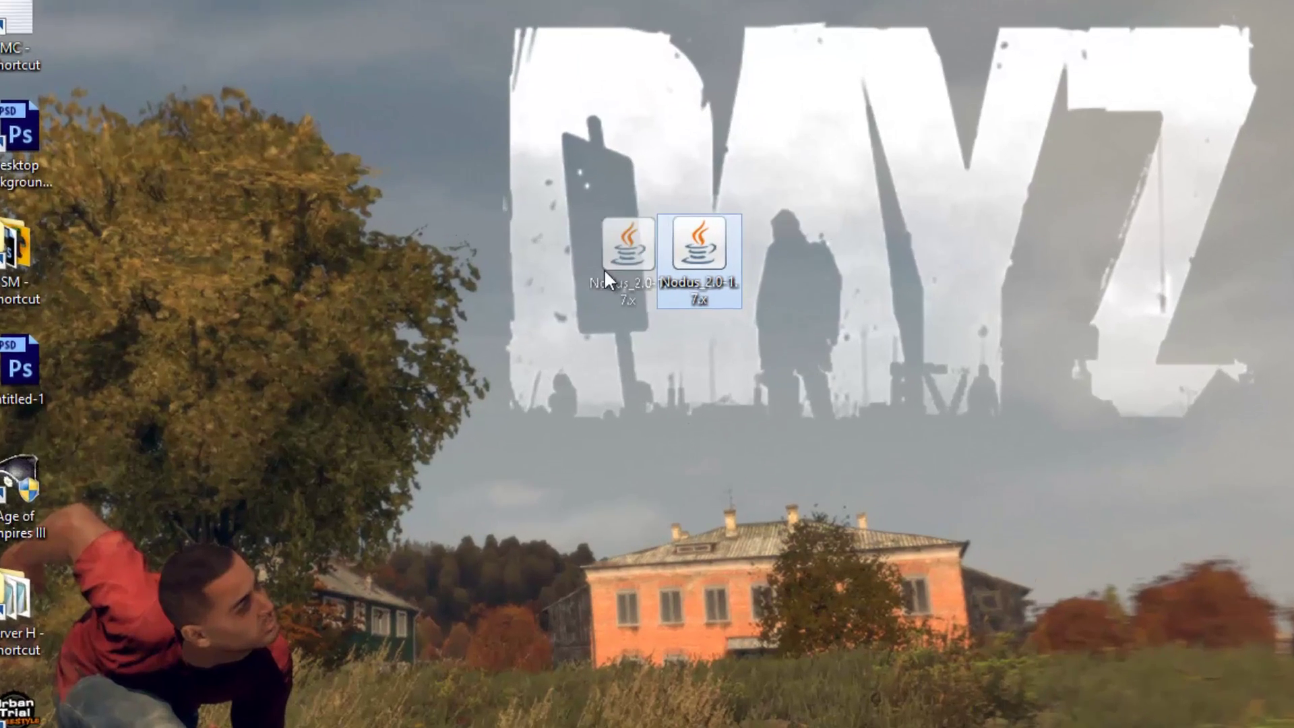
left_click_drag(604, 268, 604, 268)
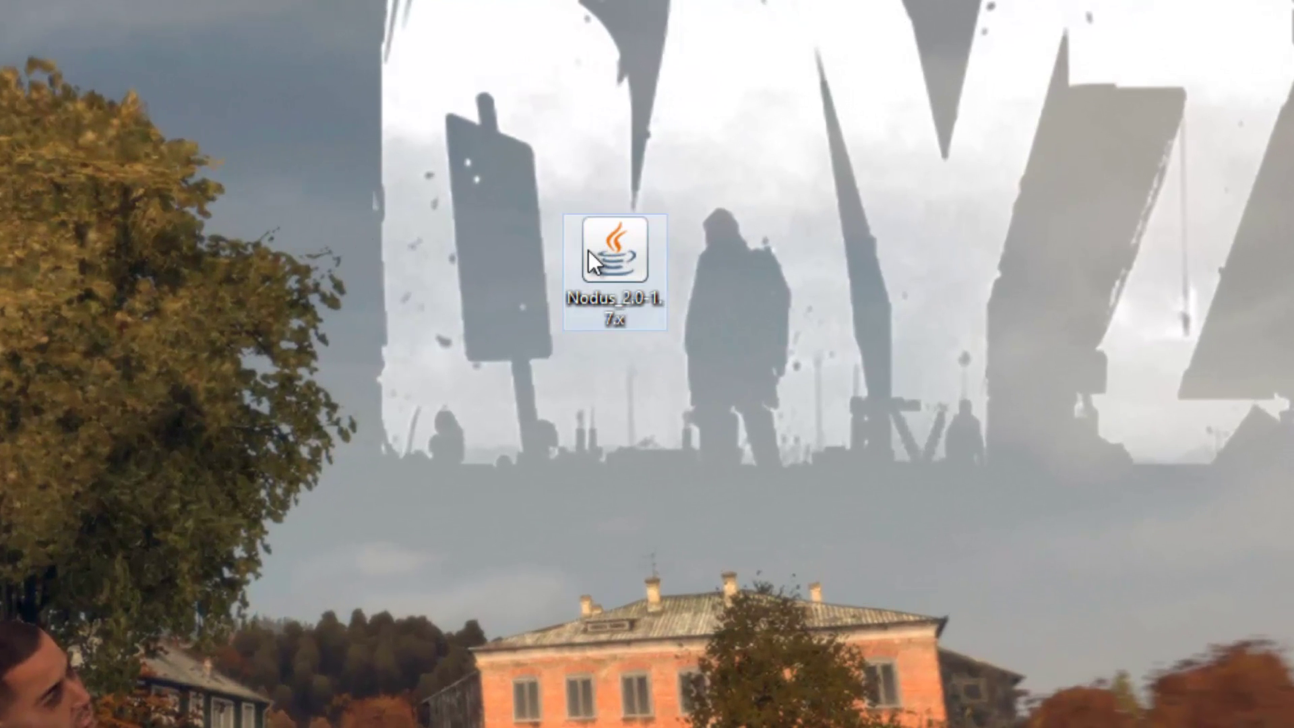
- Open Nodus_2.0-1.7.x.zip in WinRAR, set as default for .zip, with WinRAR snapped right
right_click(686, 248)
mouse_move(711, 364)
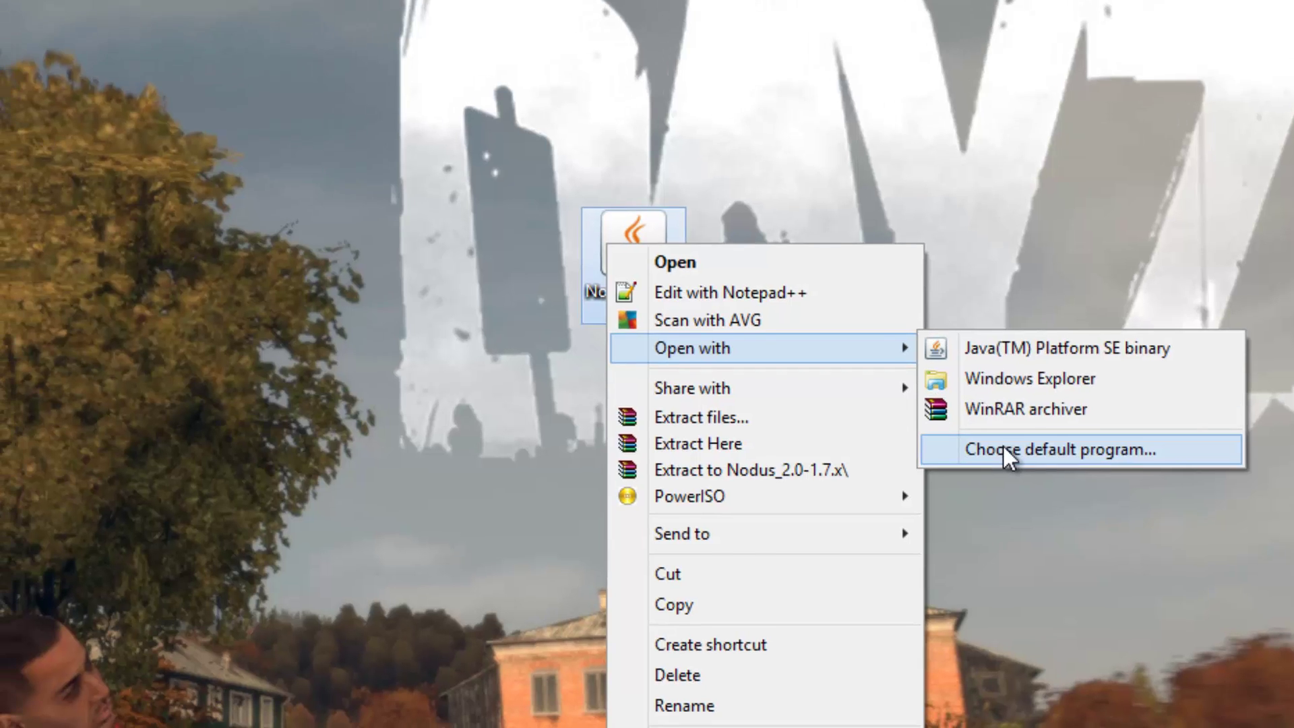
left_click(996, 456)
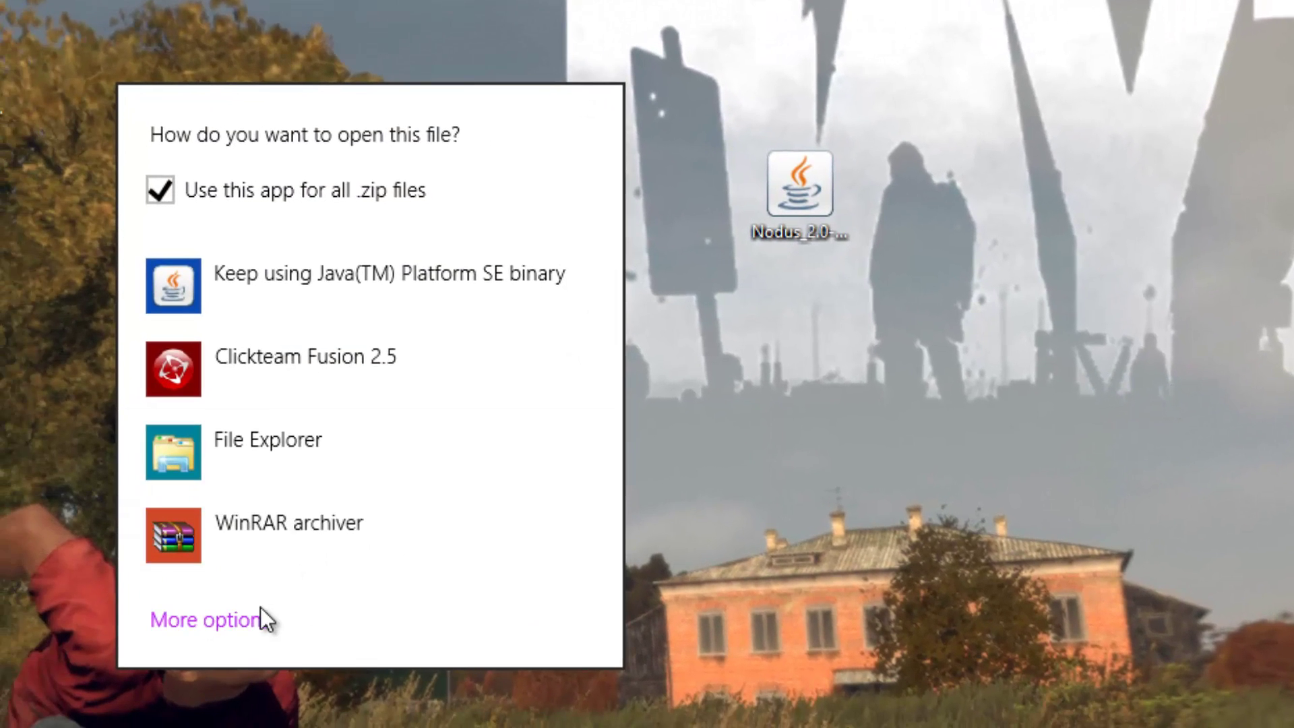
left_click(261, 610)
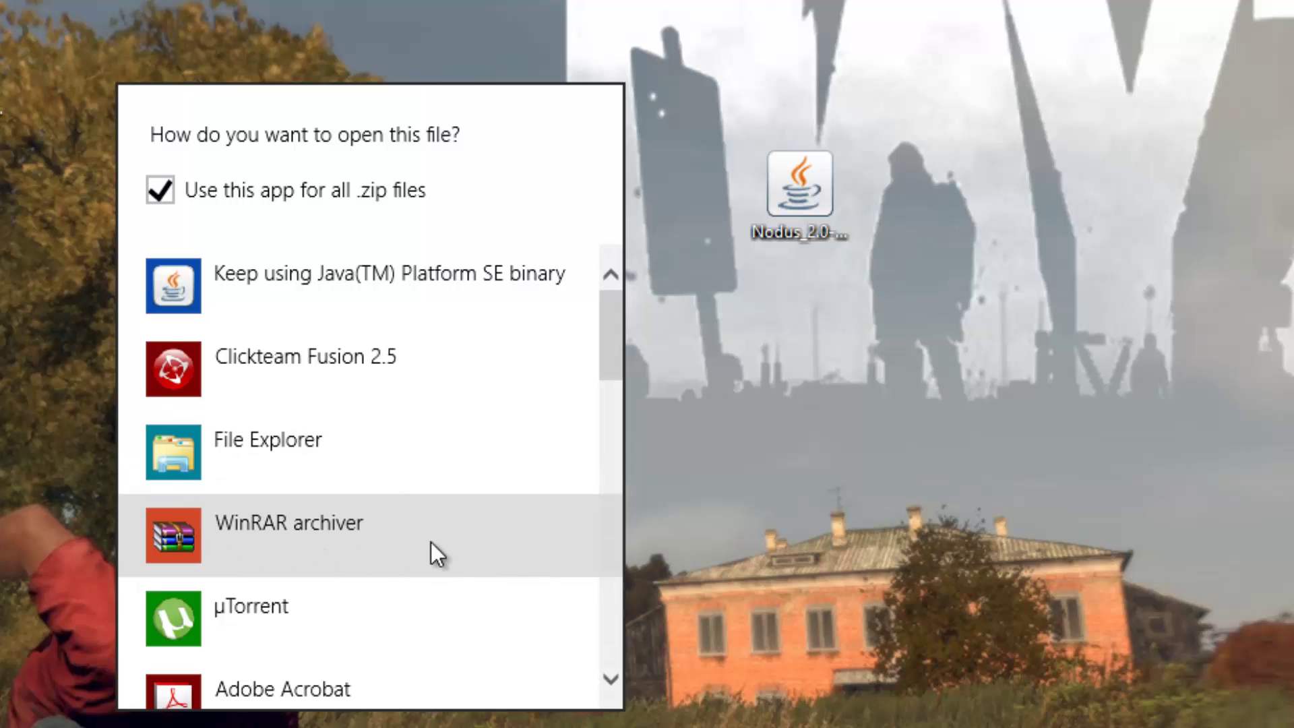
scroll(357, 390, "down", 10)
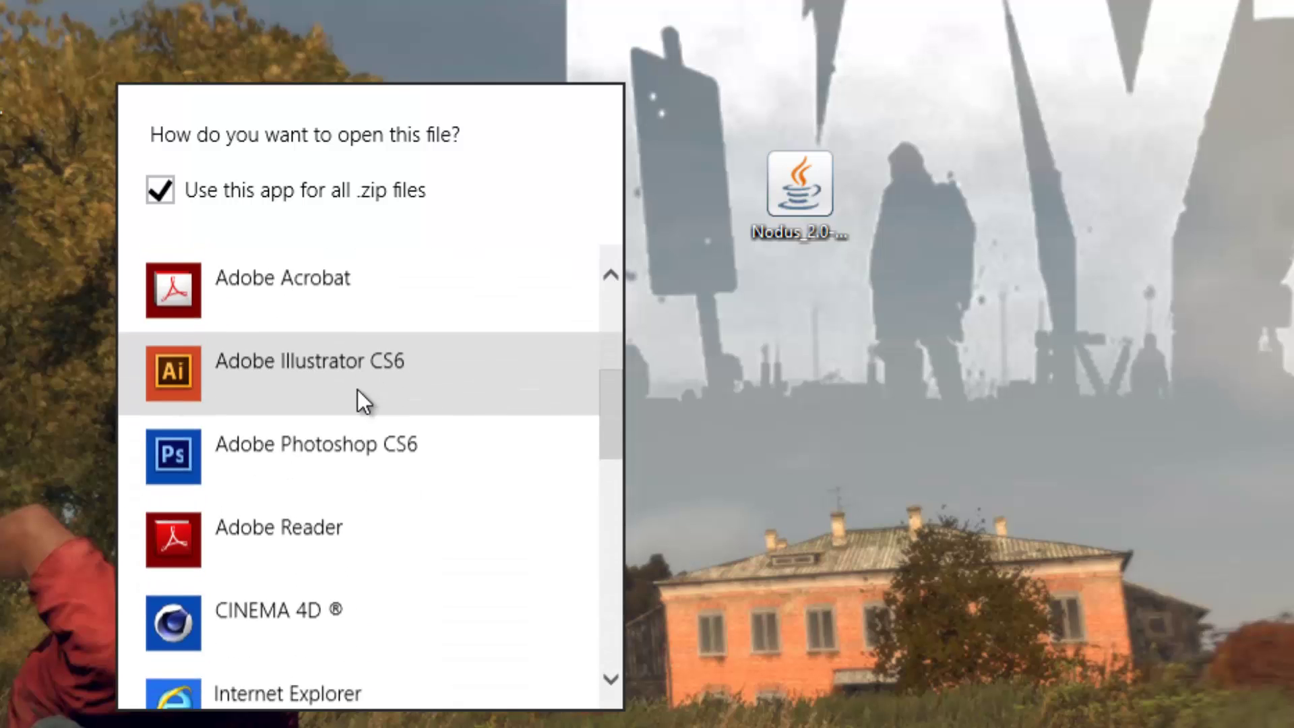
scroll(270, 363, "down", 7)
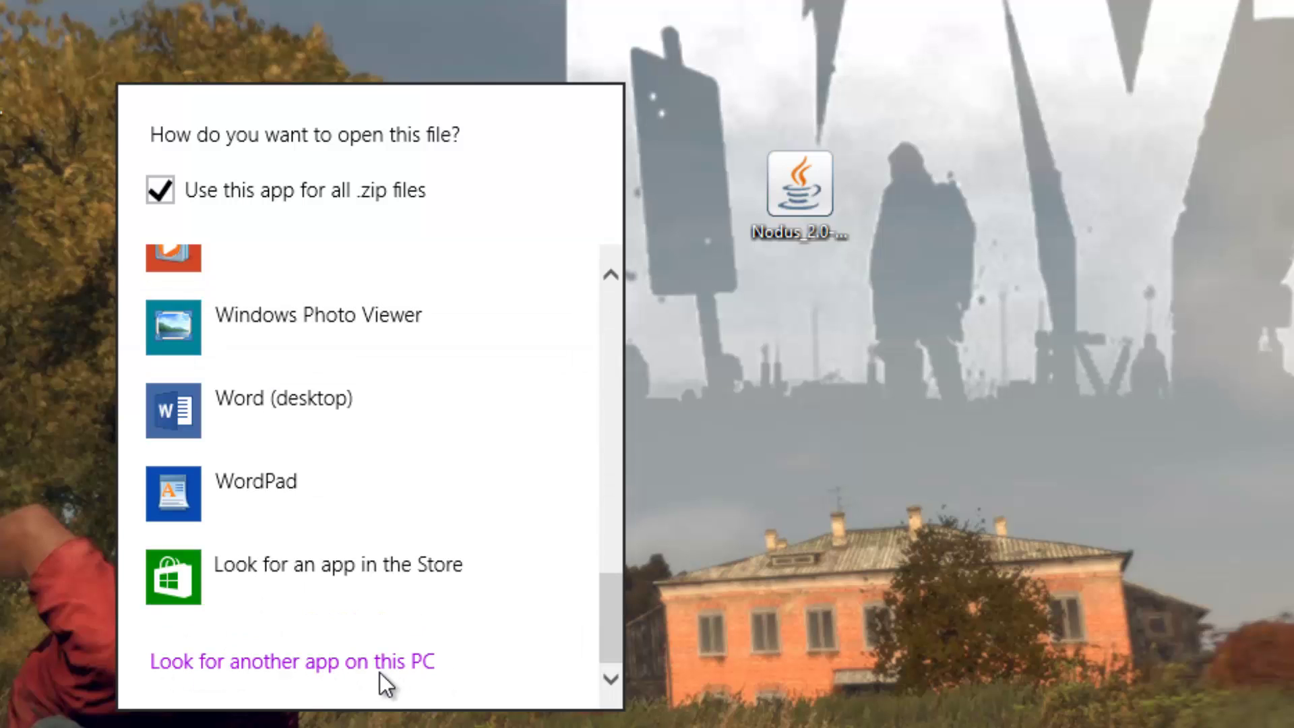
scroll(405, 581, "up", 15)
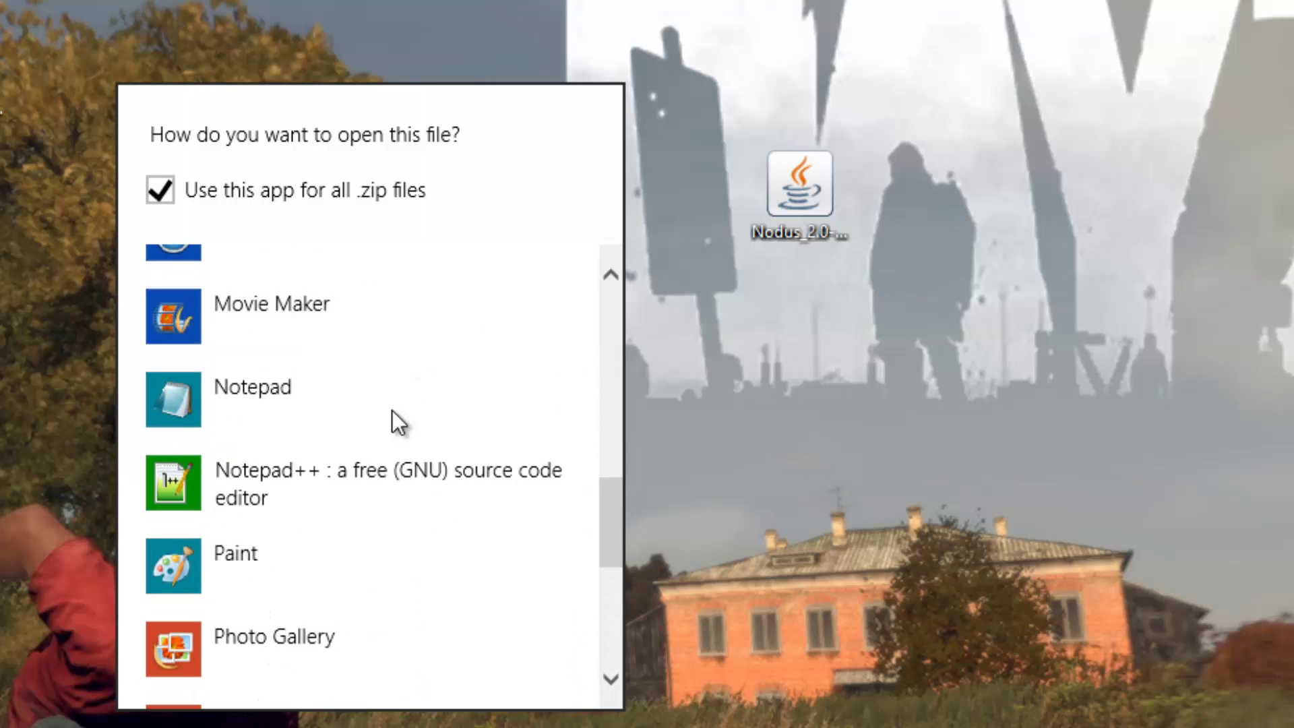
scroll(270, 434, "up", 5)
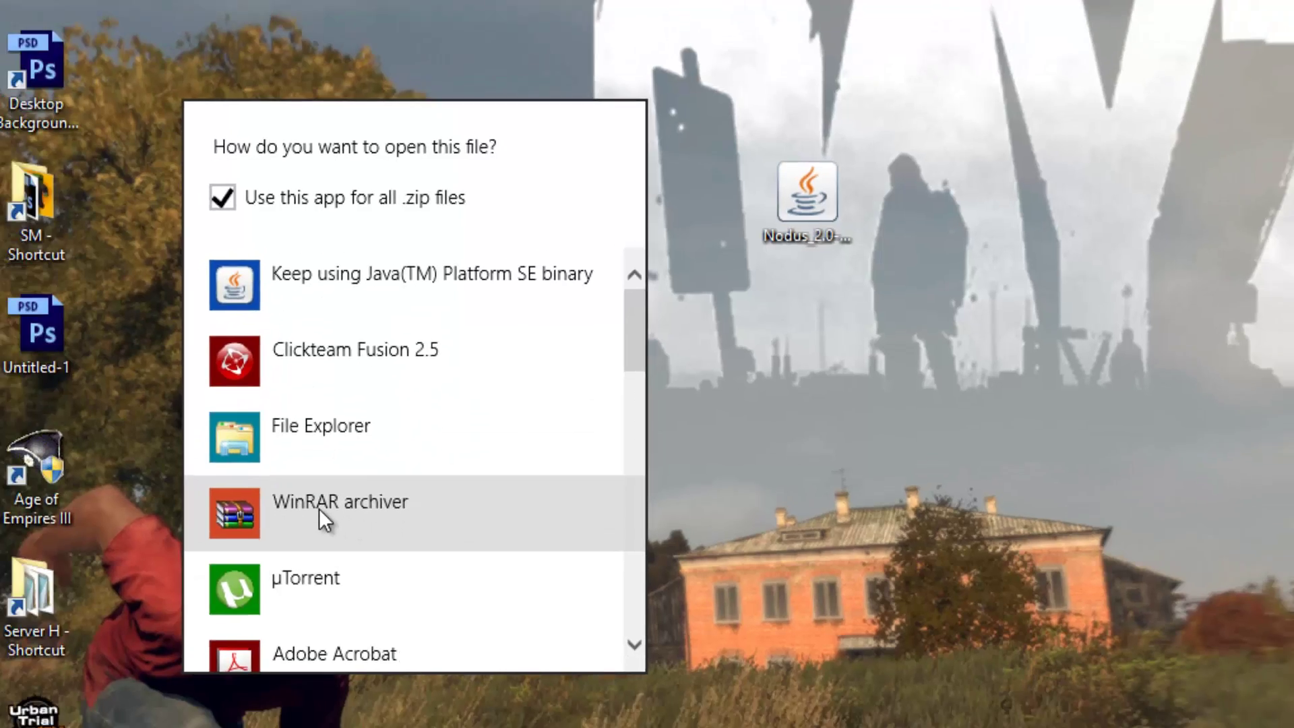
left_click(263, 524)
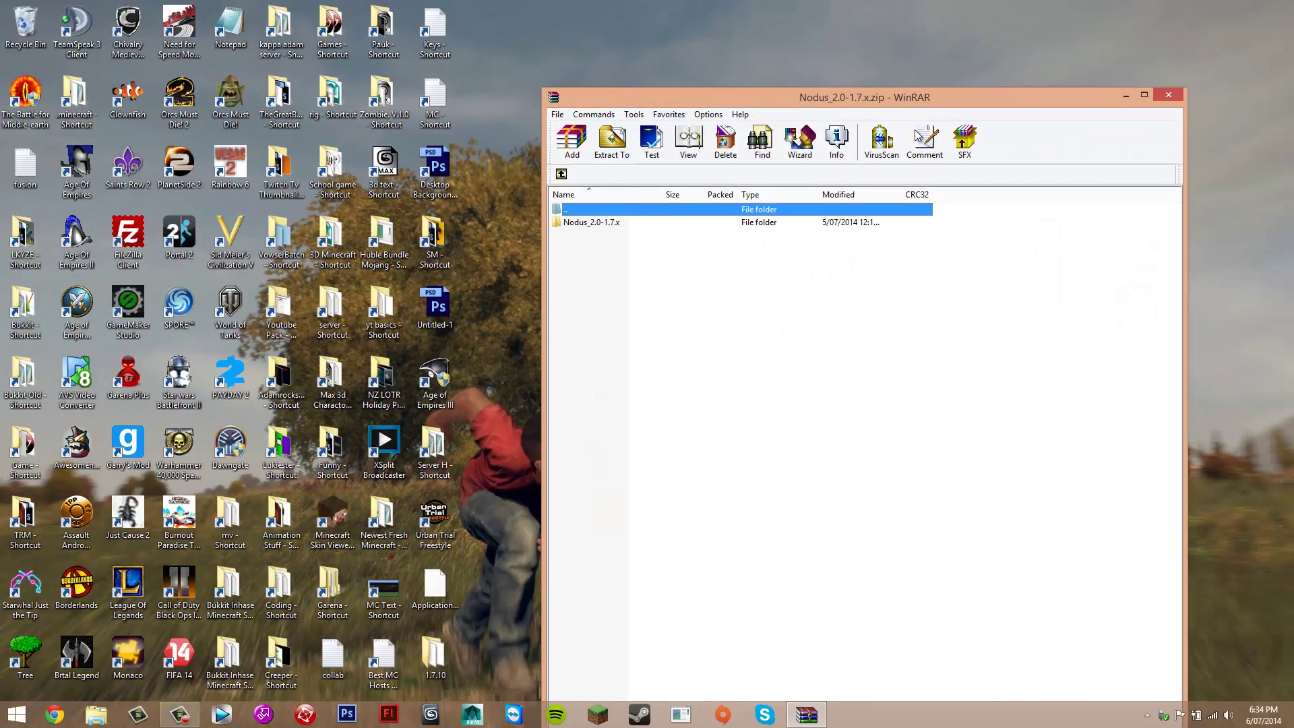
key("super+Right")
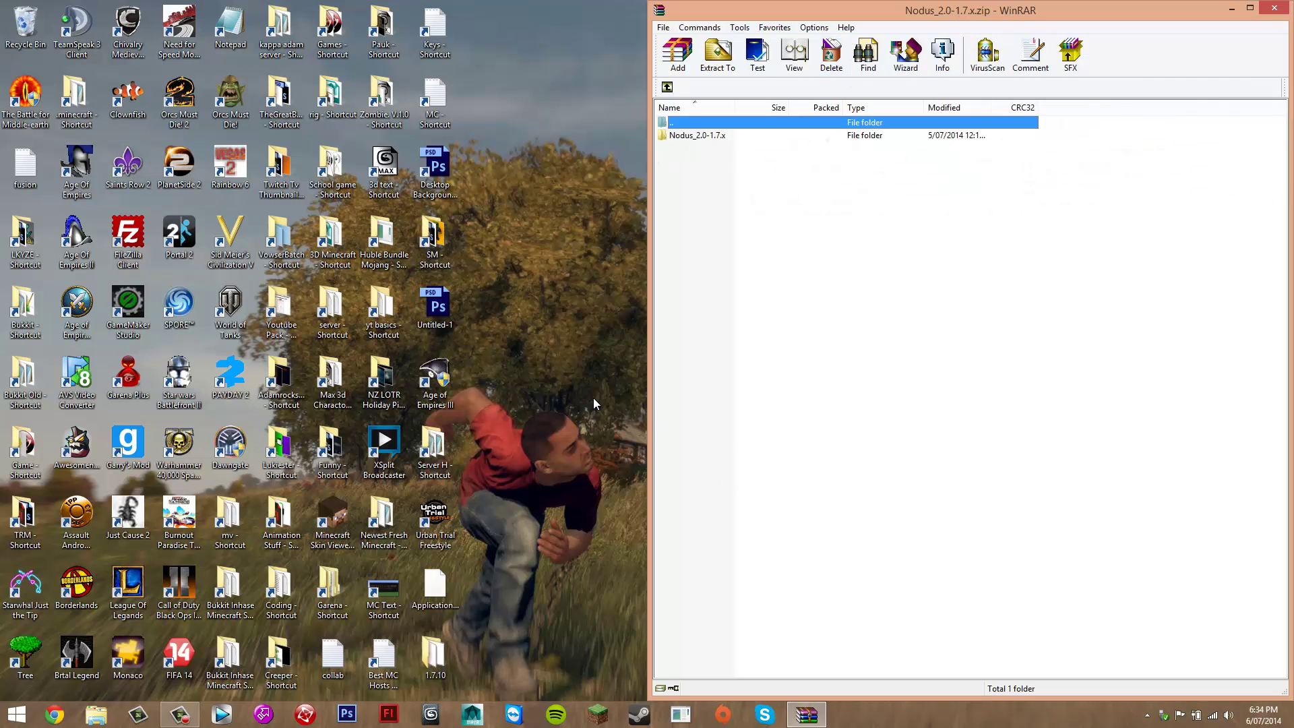
key("super+r")
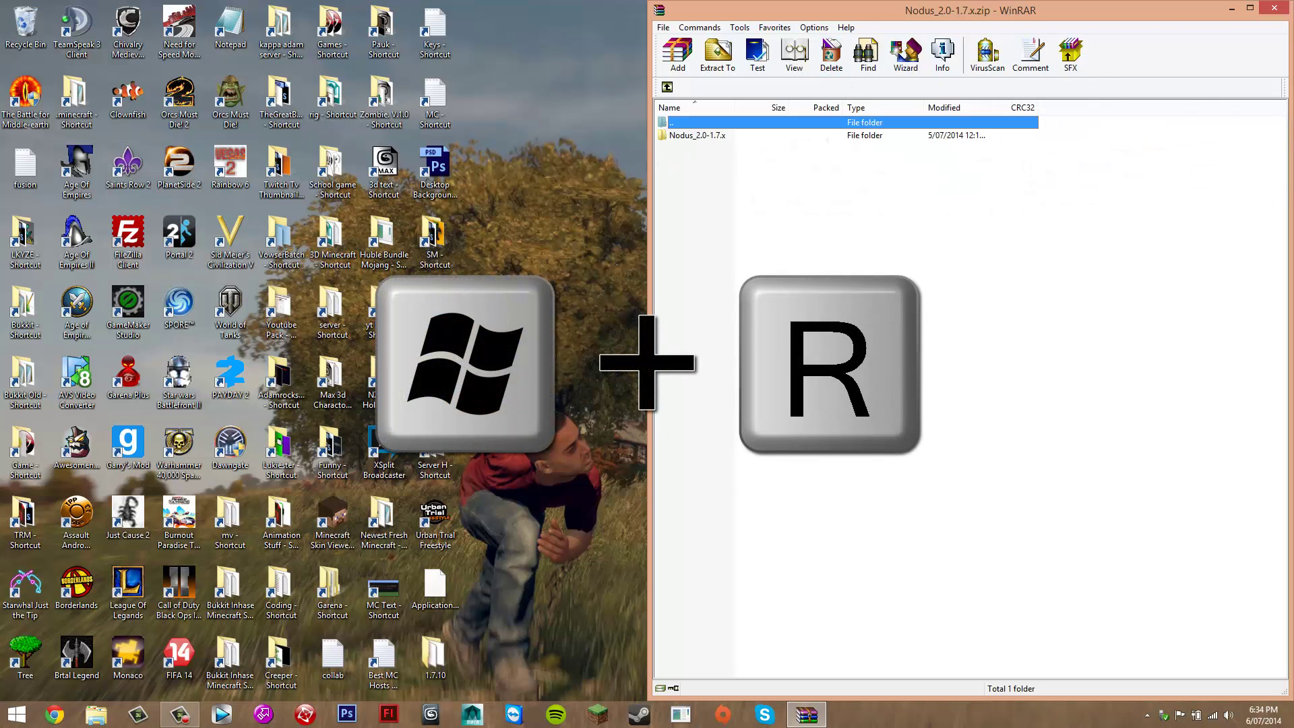
- Run %appdata% to open the Roaming folder in File Explorer
left_click_drag(144, 565, 641, 235)
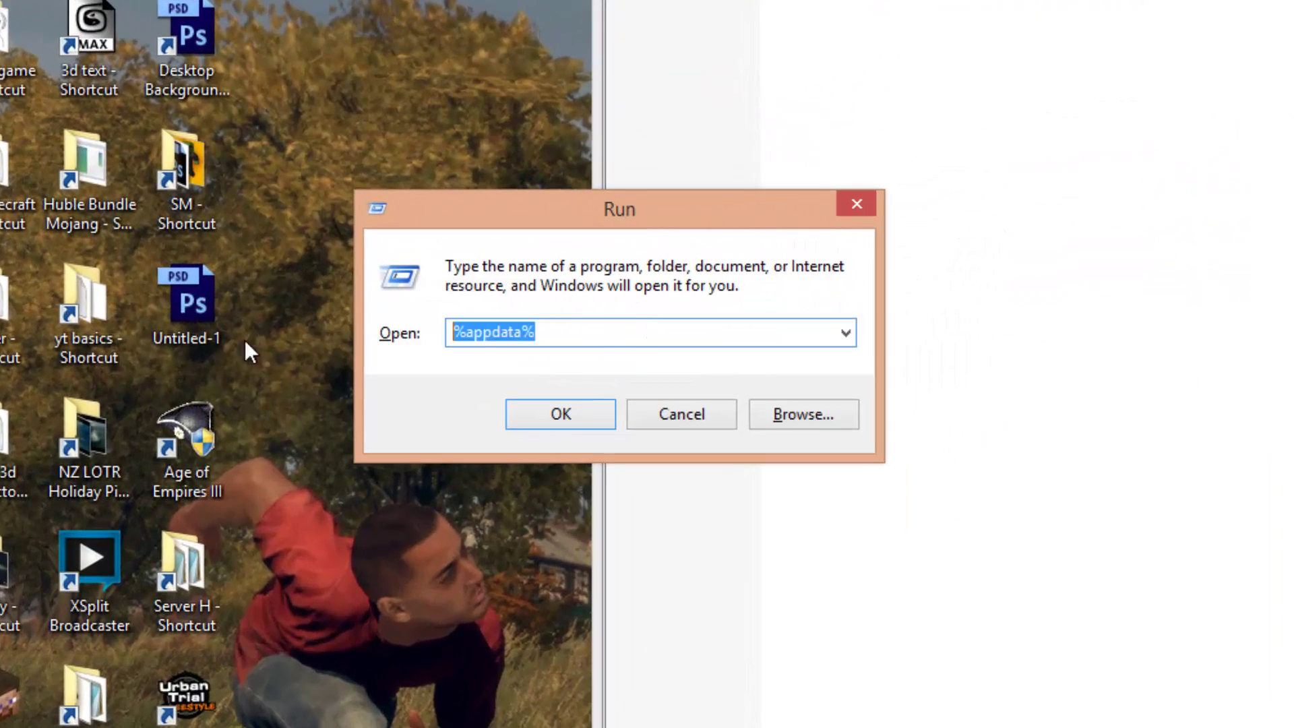
key("BackSpace")
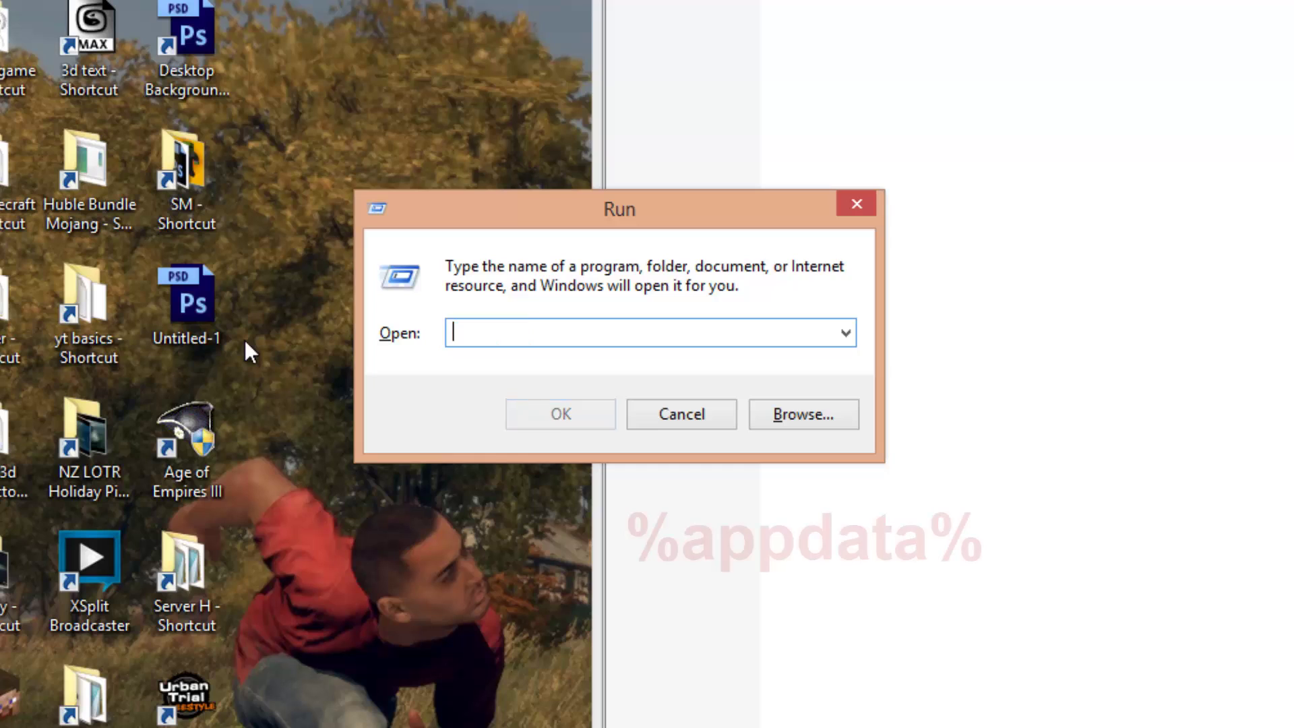
type("%ap")
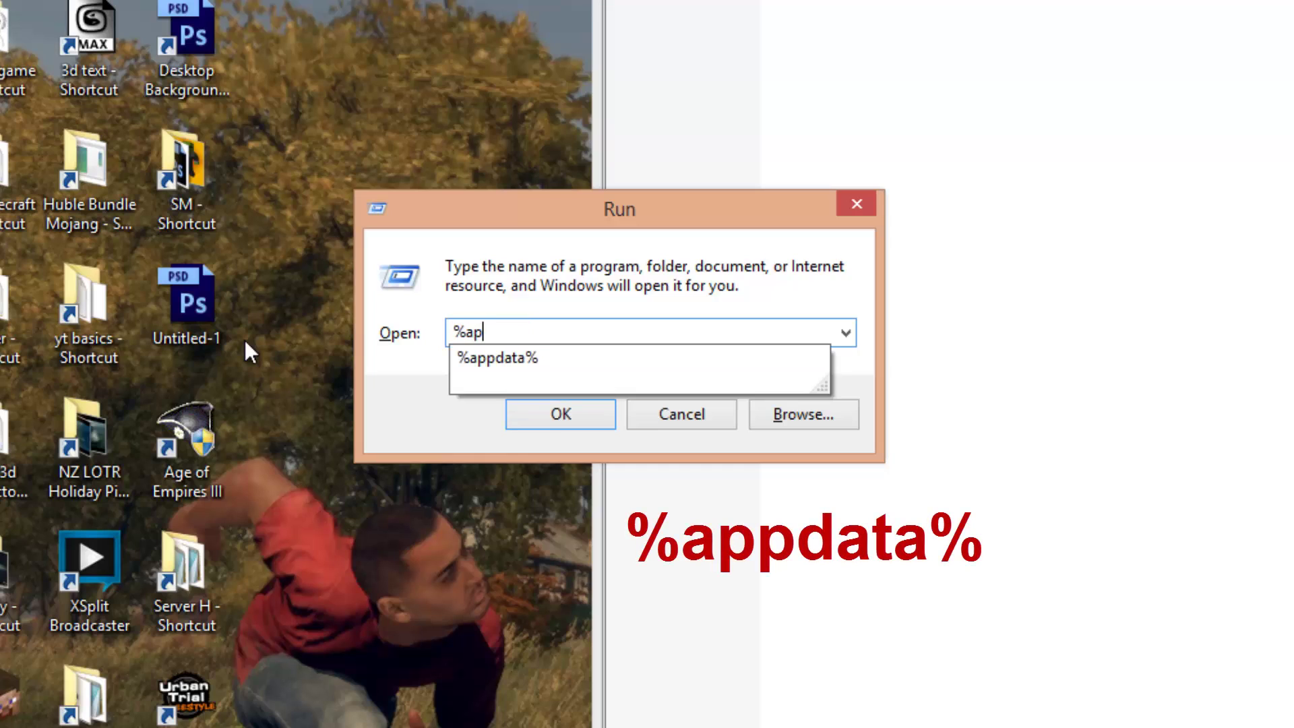
type("pdata%")
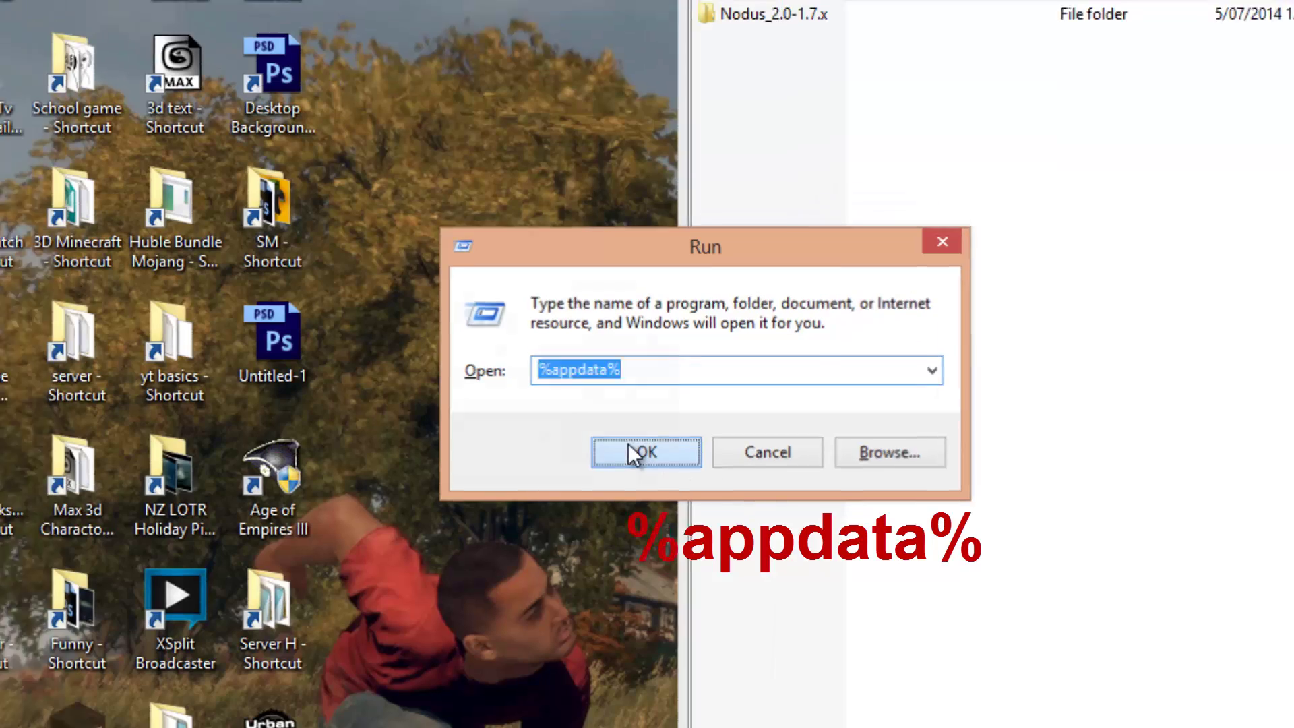
left_click(569, 422)
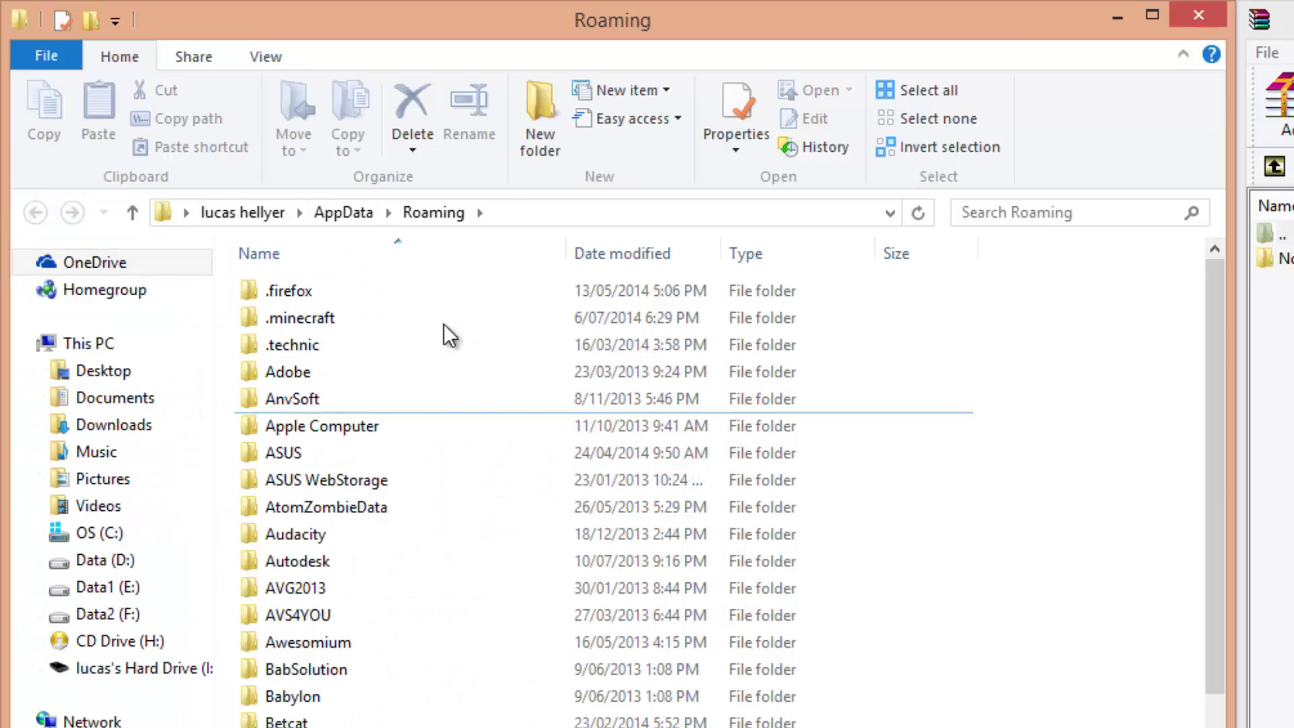
- Browse from Roaming into .minecraft and then its versions folder, which holds 1.7.10
left_click_drag(433, 349, 315, 316)
left_click(286, 308)
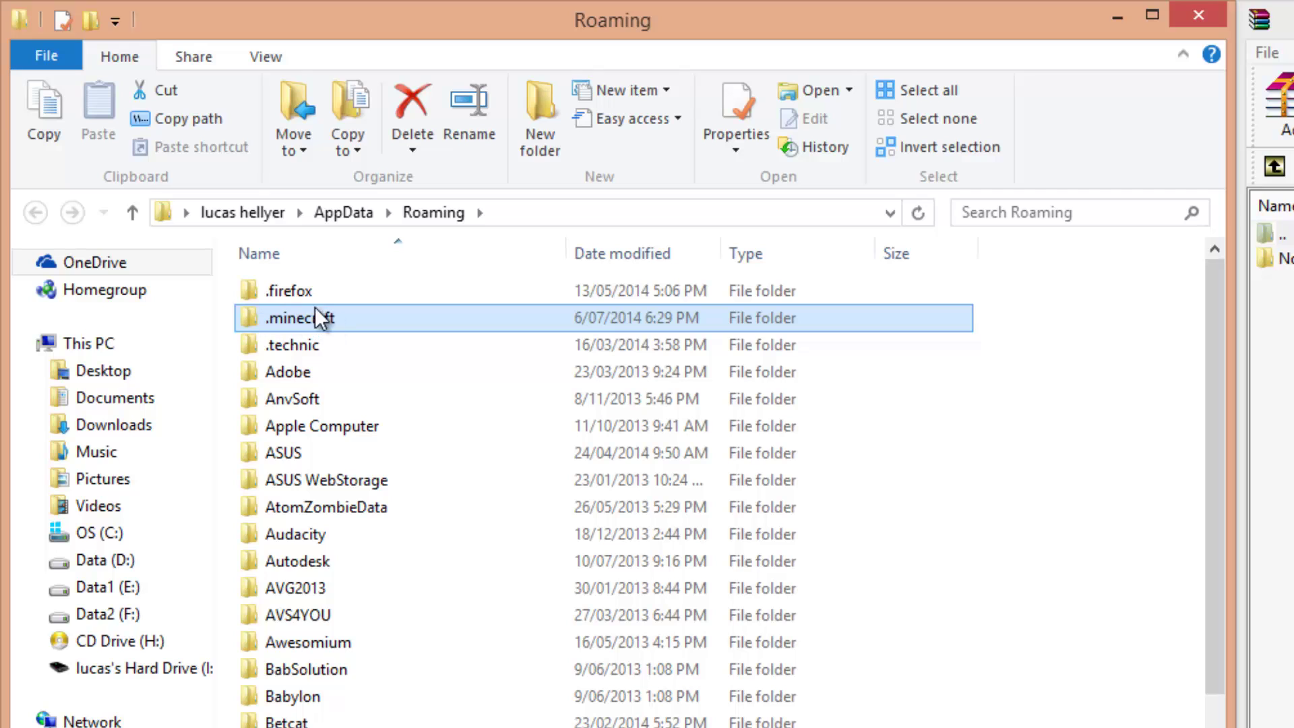
double_click(299, 314)
left_click(296, 429)
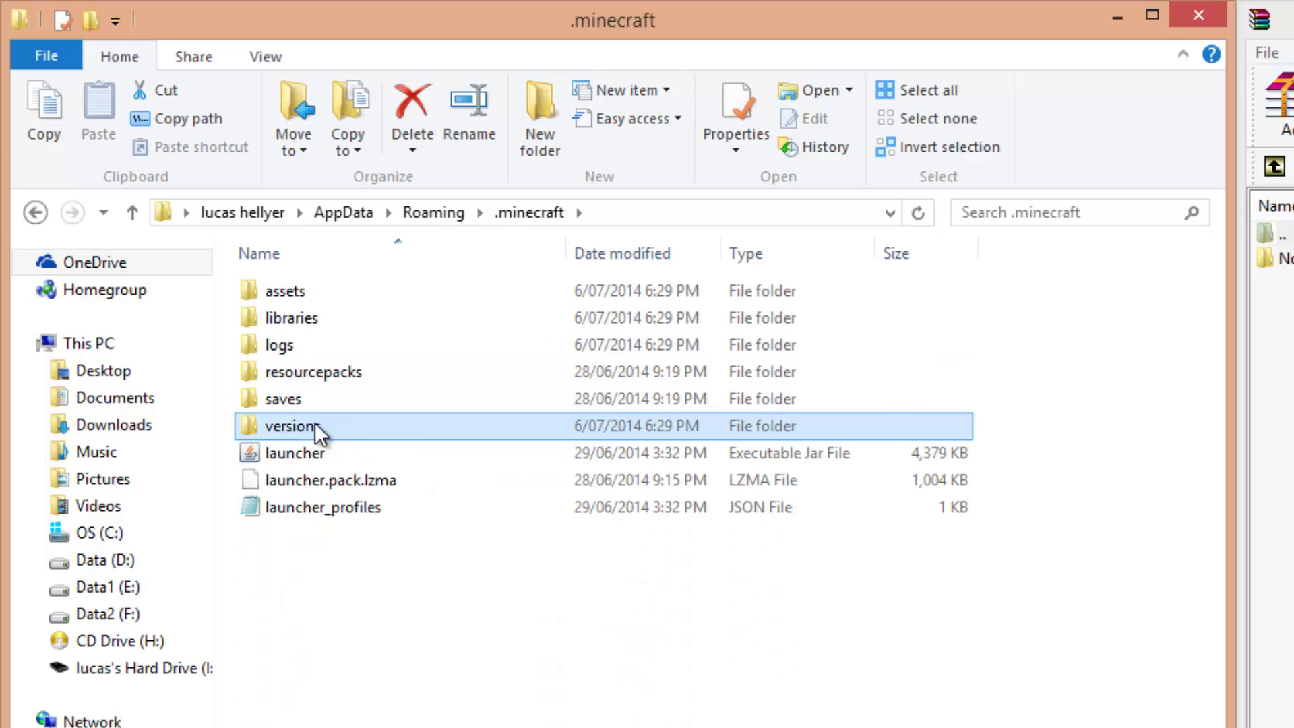
double_click(288, 426)
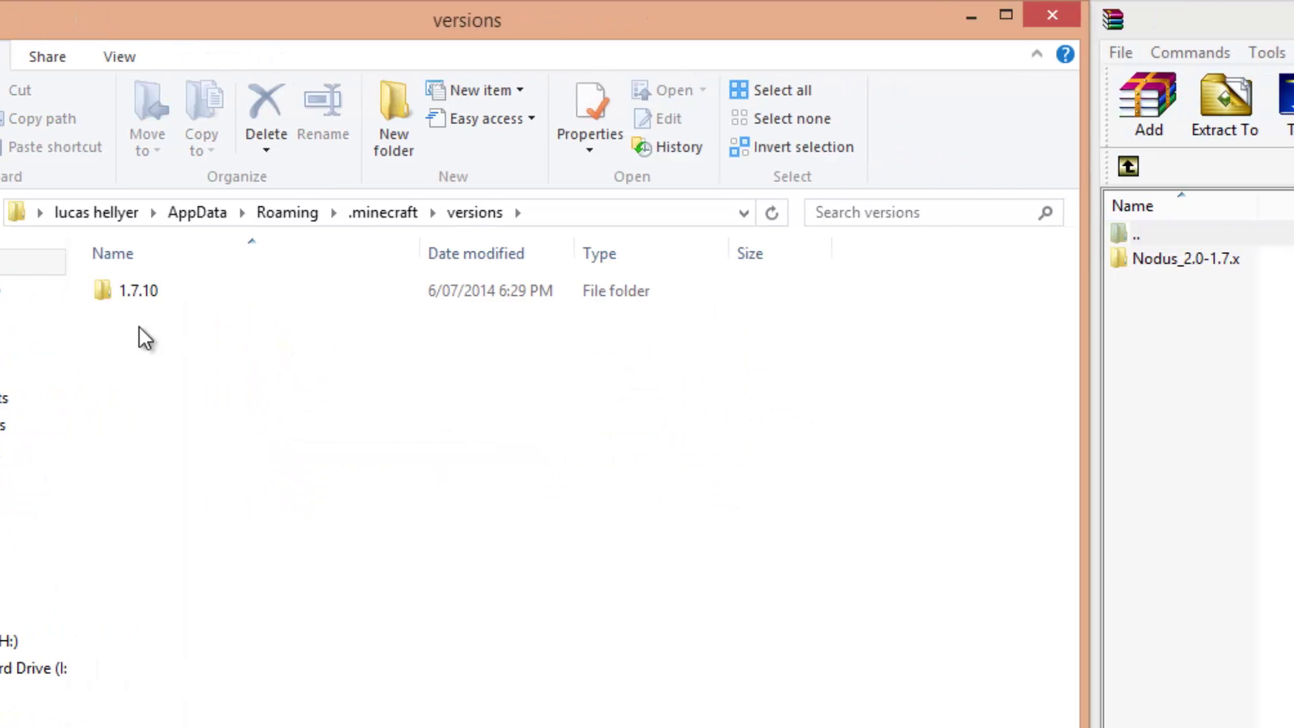
left_click(1195, 264)
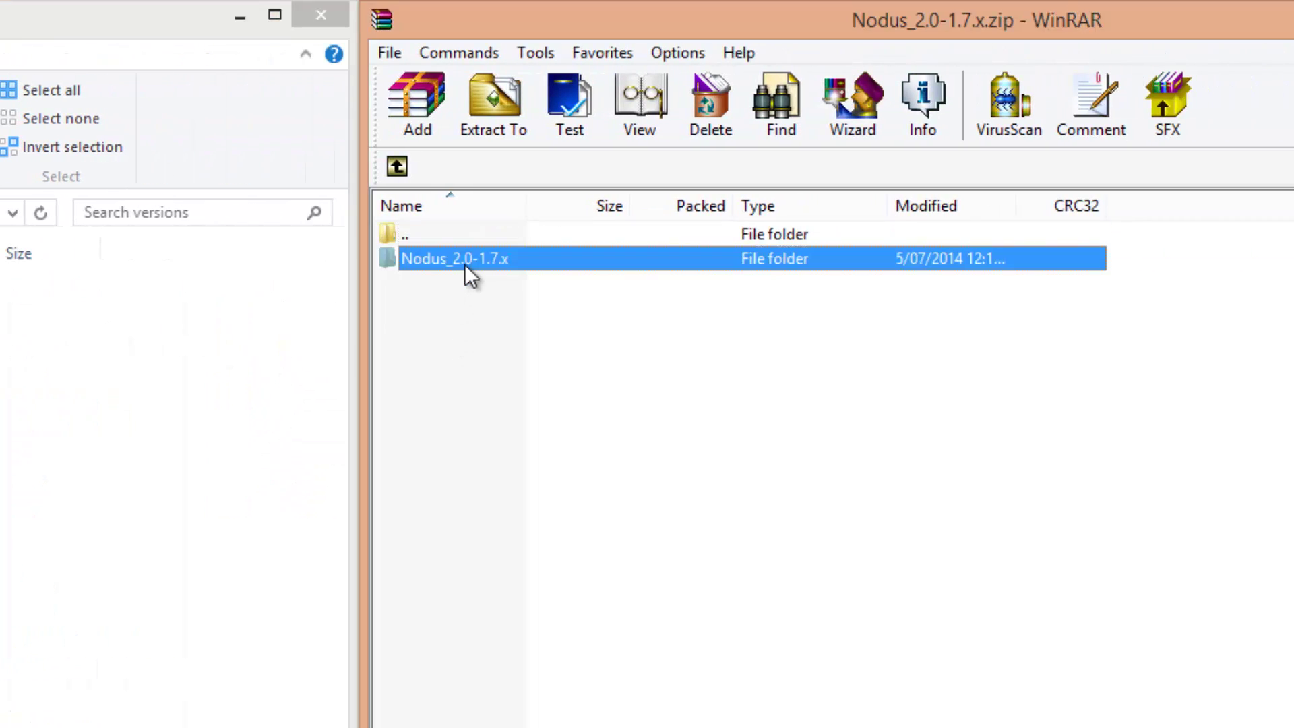
- Inspect the archive's nested Nodus_2.0-1.7.x folders to check the jar and JSON files
double_click(1194, 259)
left_click(397, 167)
double_click(439, 256)
left_click(481, 464)
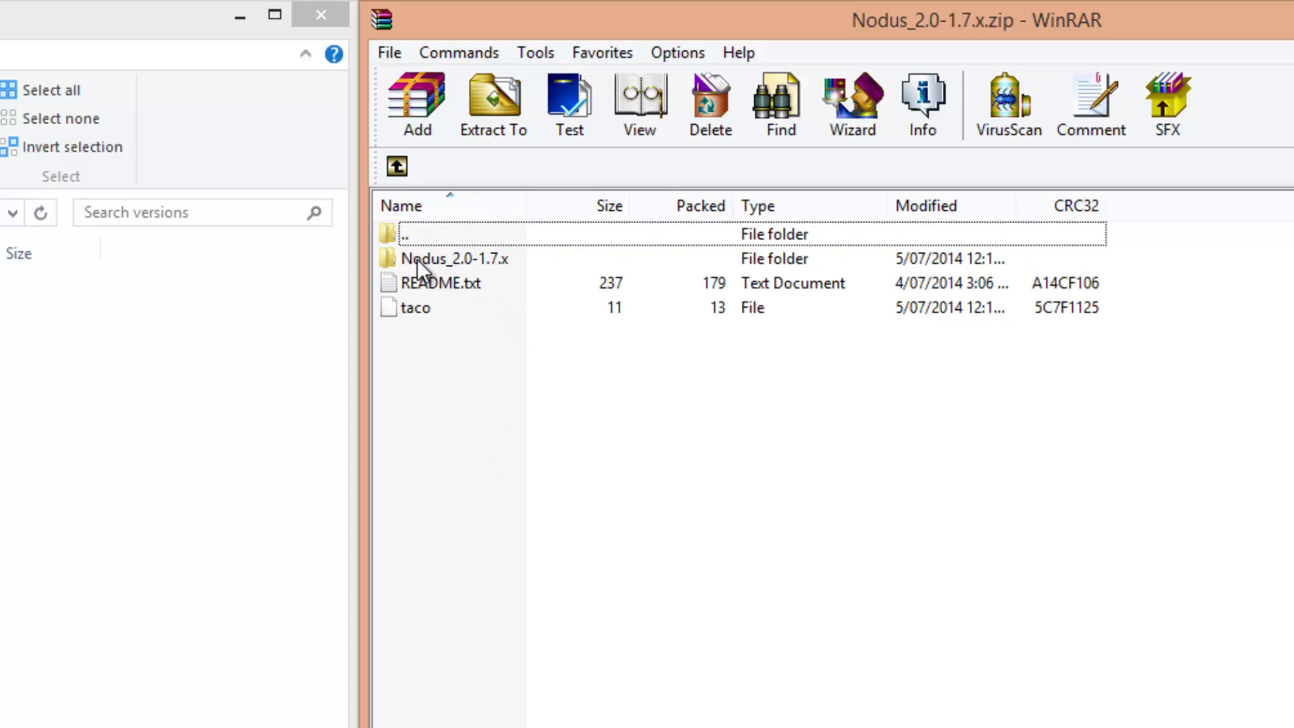
left_click(492, 263)
double_click(426, 258)
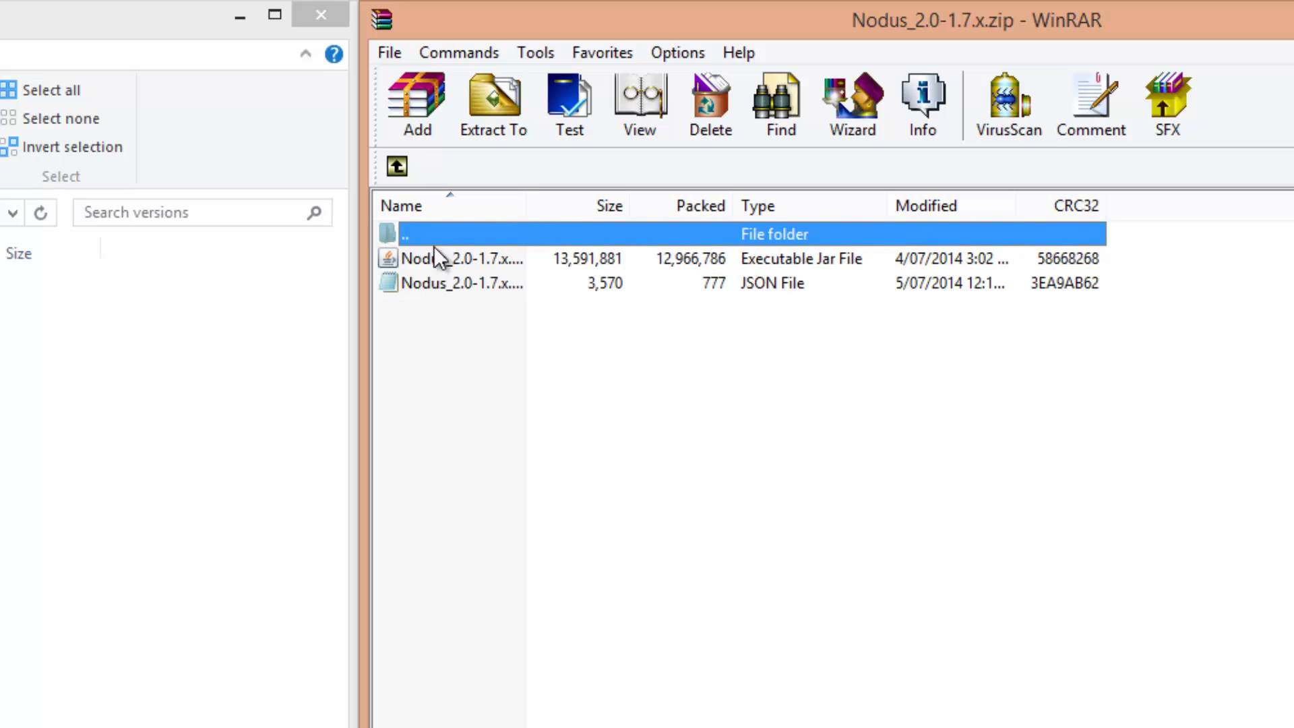
left_click(397, 166)
- Drag Nodus_2.0-1.7.x into versions, verify its 13,274 KB jar and JSON, and close Explorer
left_click_drag(452, 256, 0, 561)
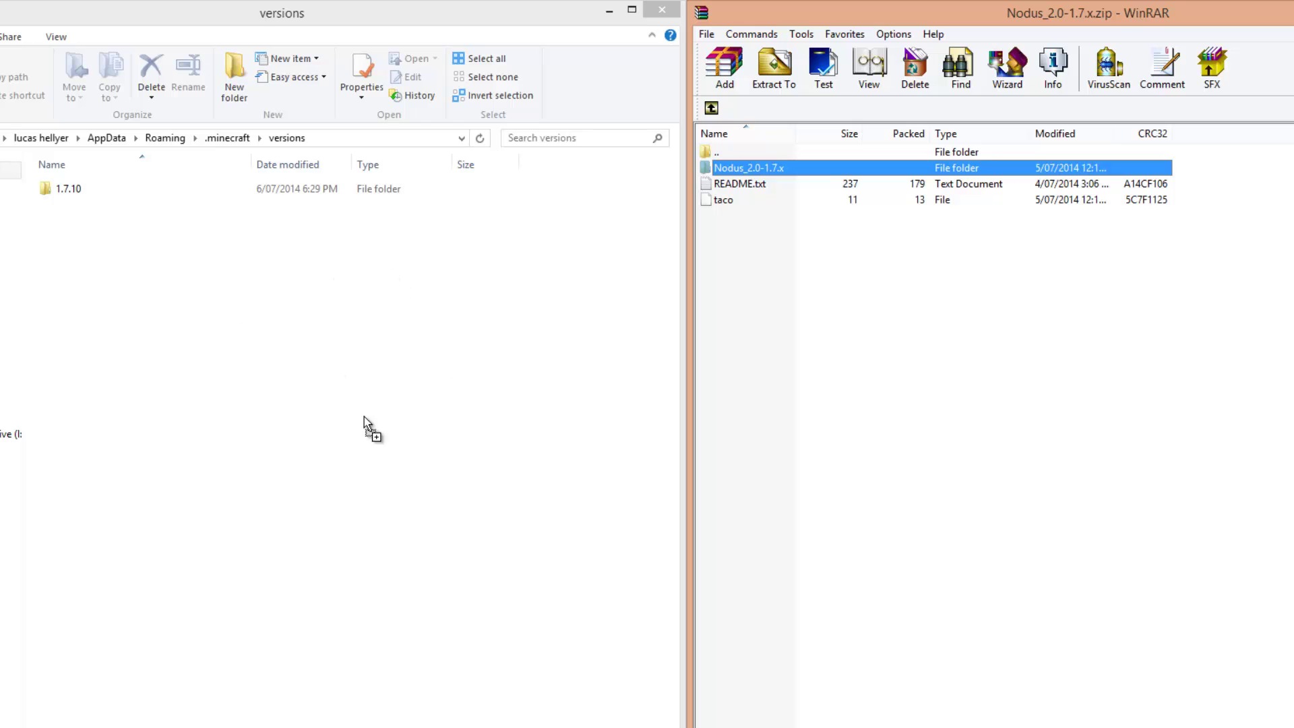
left_click(40, 369)
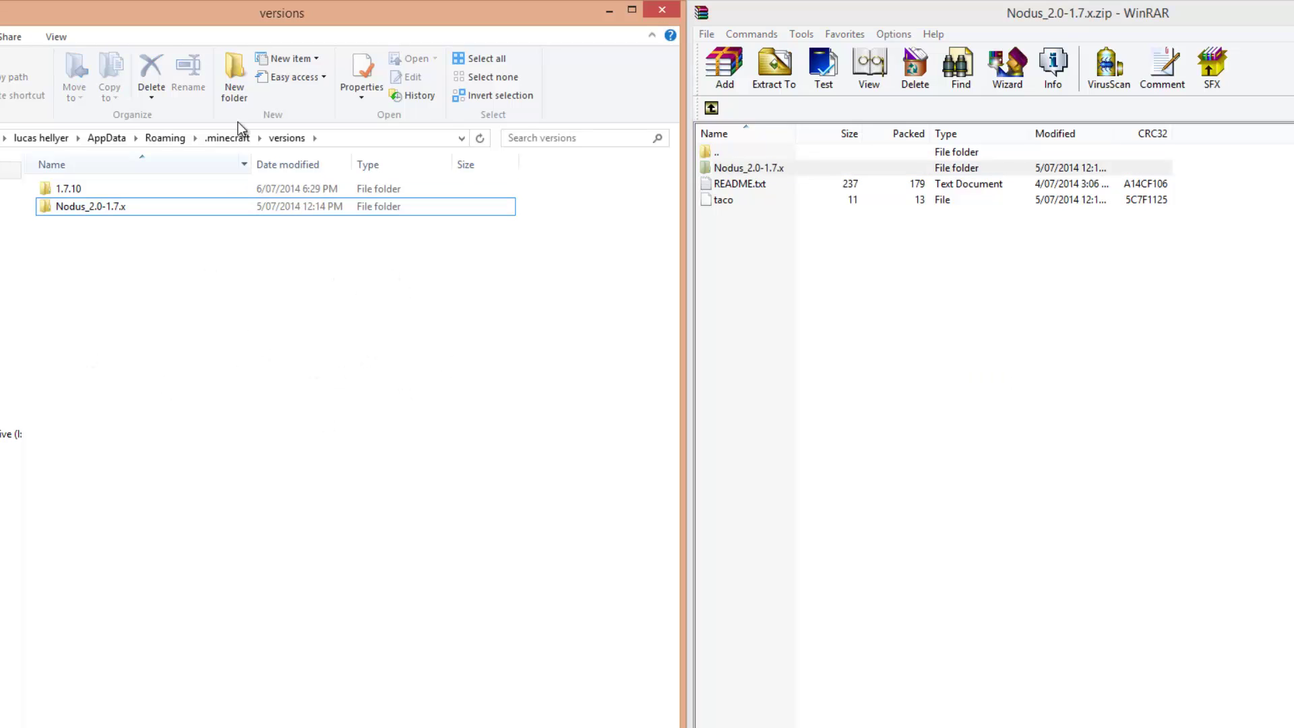
left_click(228, 140)
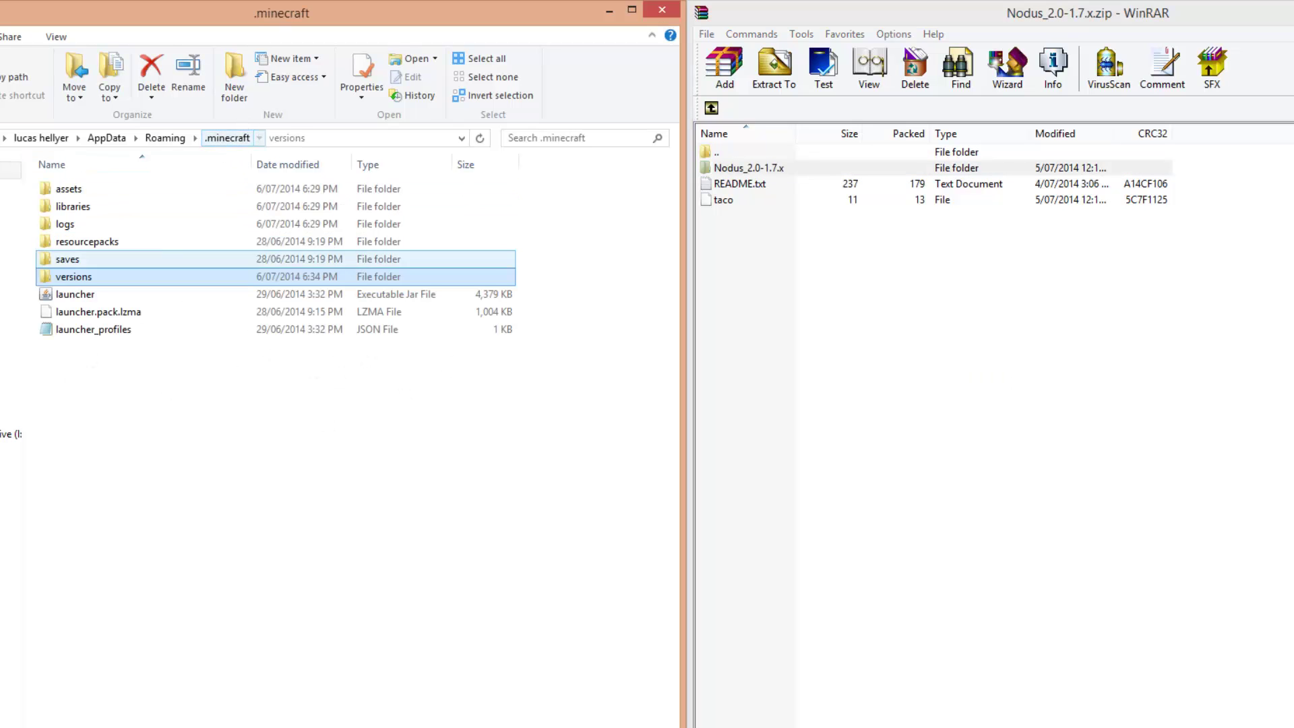
double_click(58, 279)
left_click(118, 210)
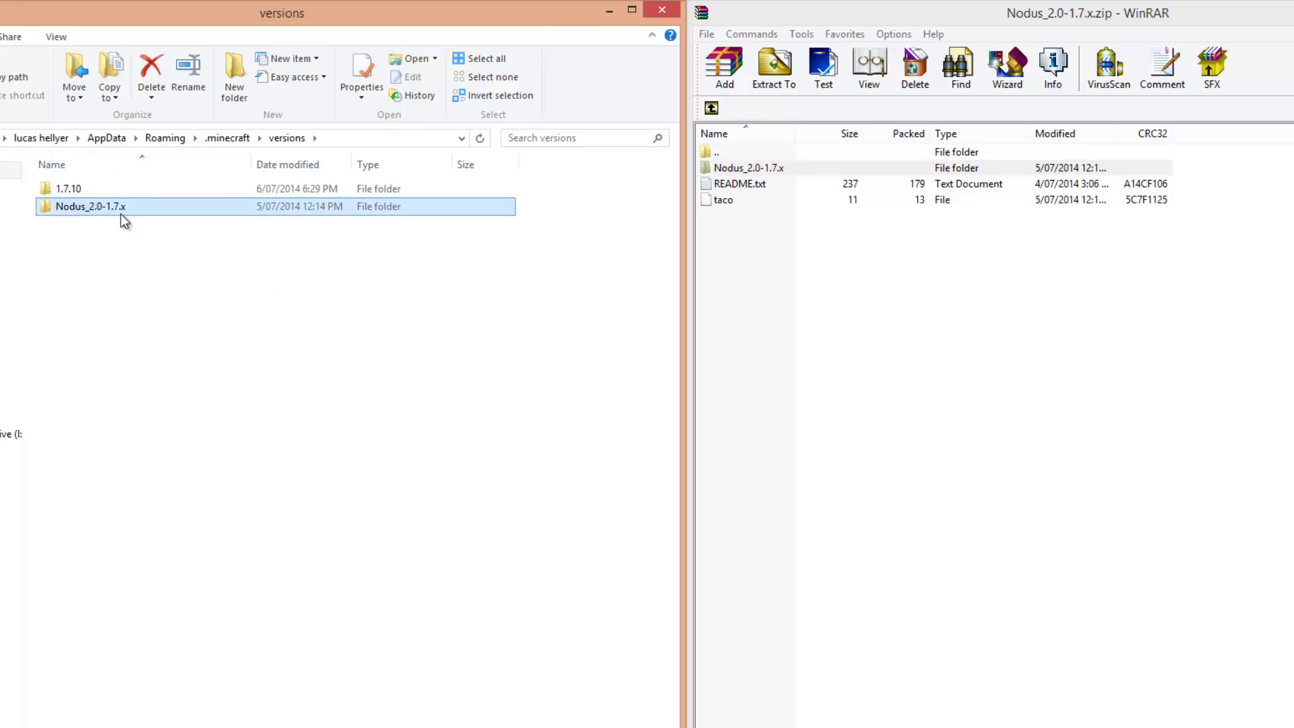
double_click(71, 208)
left_click_drag(415, 313, 371, 279)
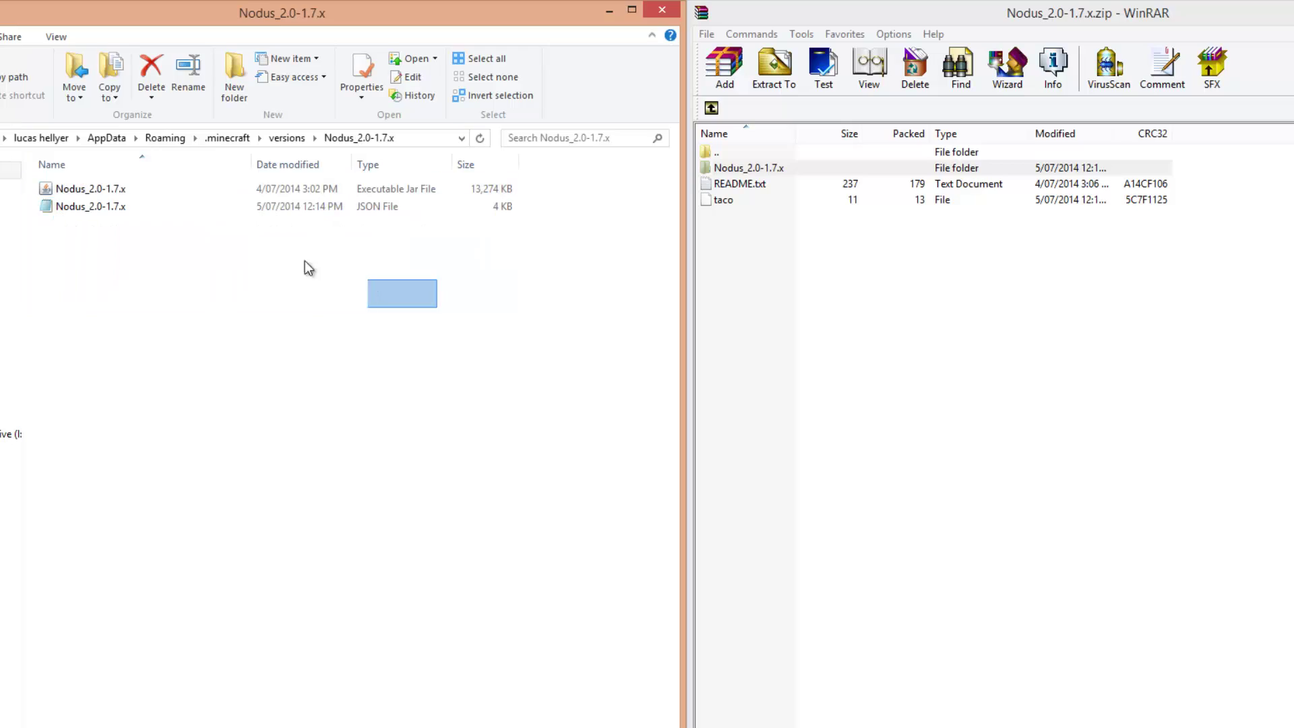
key("alt+Left")
key("alt+Left")
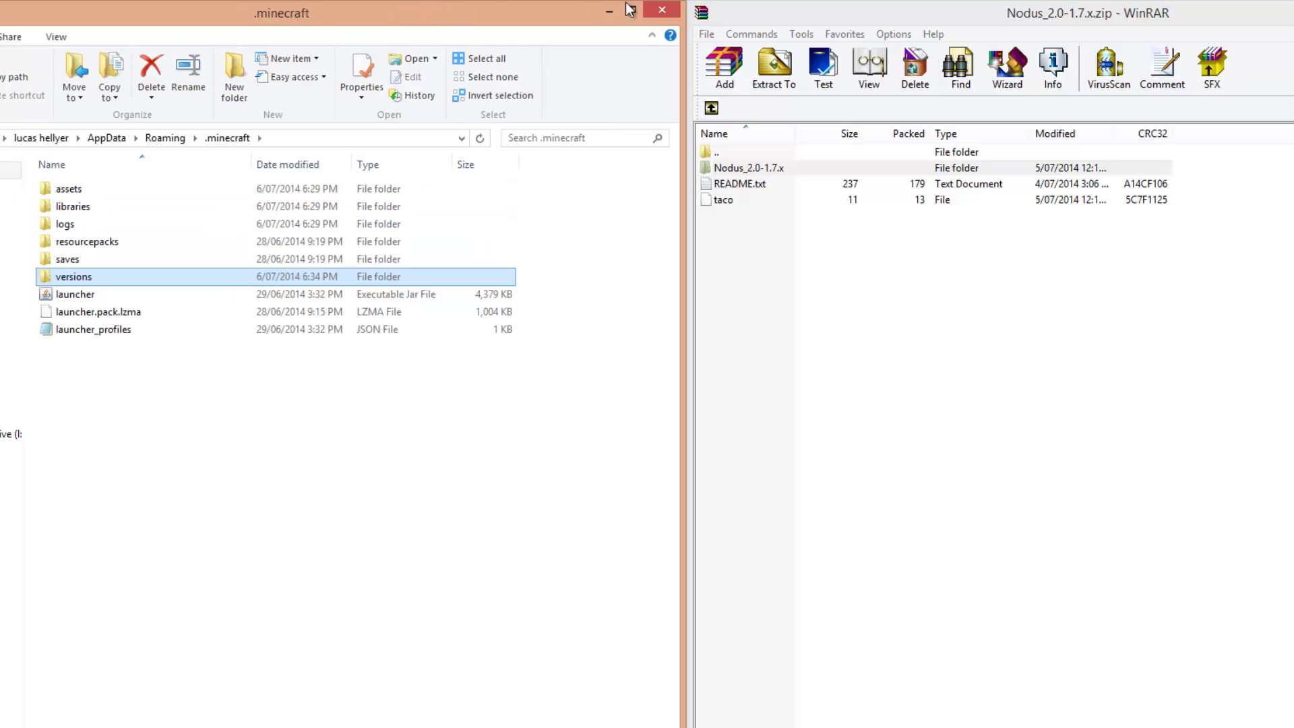
left_click(662, 9)
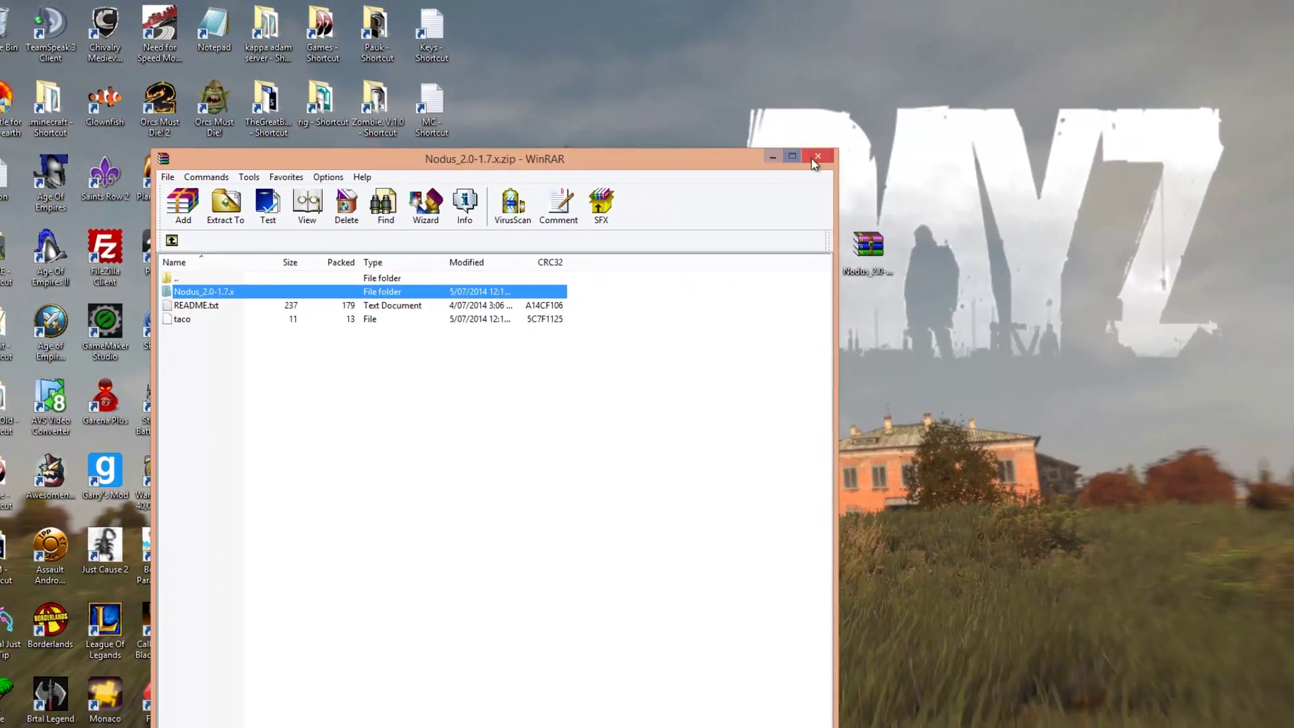
- Close WinRAR, delete the Nodus zip from the desktop, and open Minecraft Launcher 1.4.4
left_click(855, 174)
right_click(857, 237)
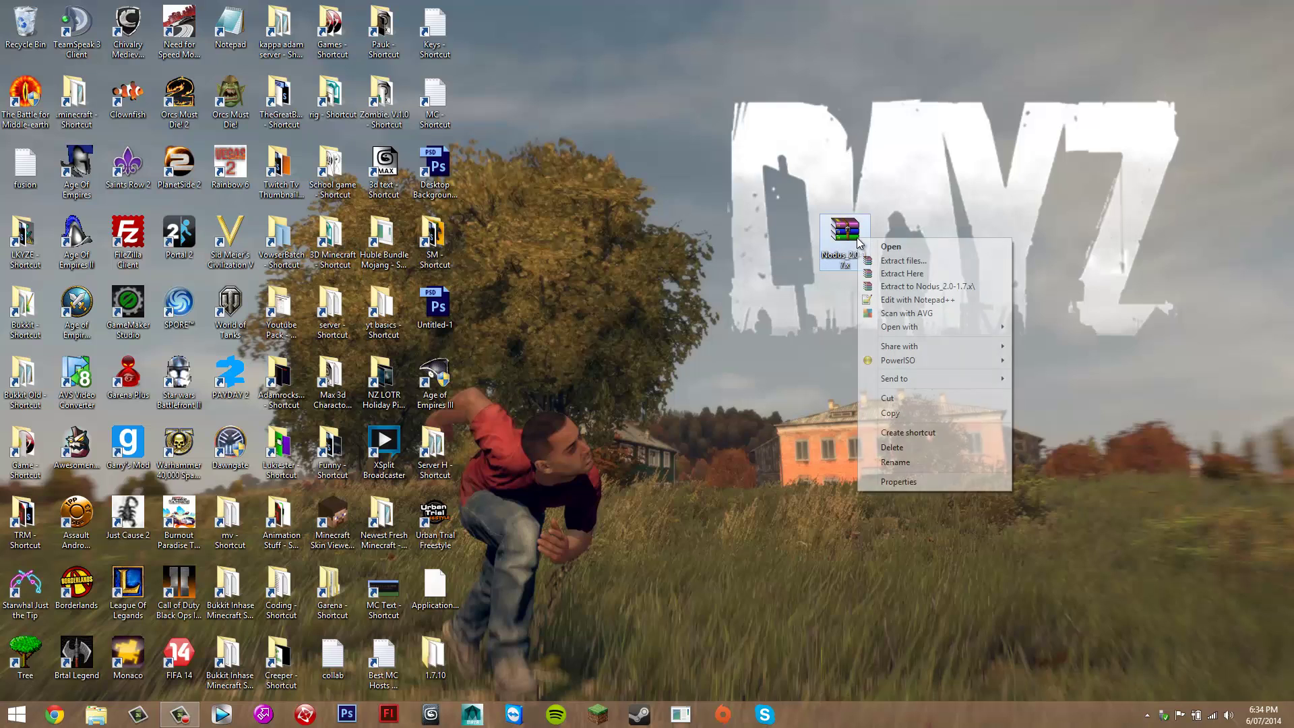
left_click(904, 453)
left_click(598, 715)
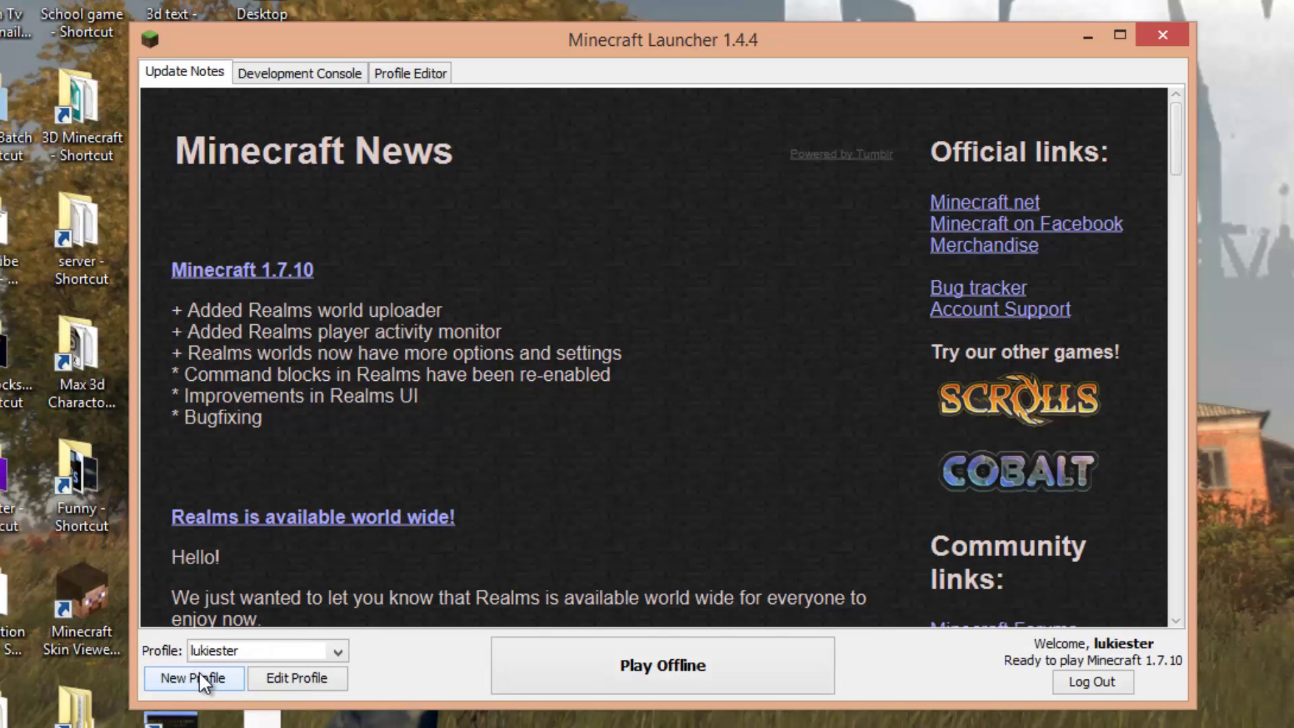
- Create a new launcher profile and replace its default name with Nodus
left_click(200, 671)
left_click(729, 349)
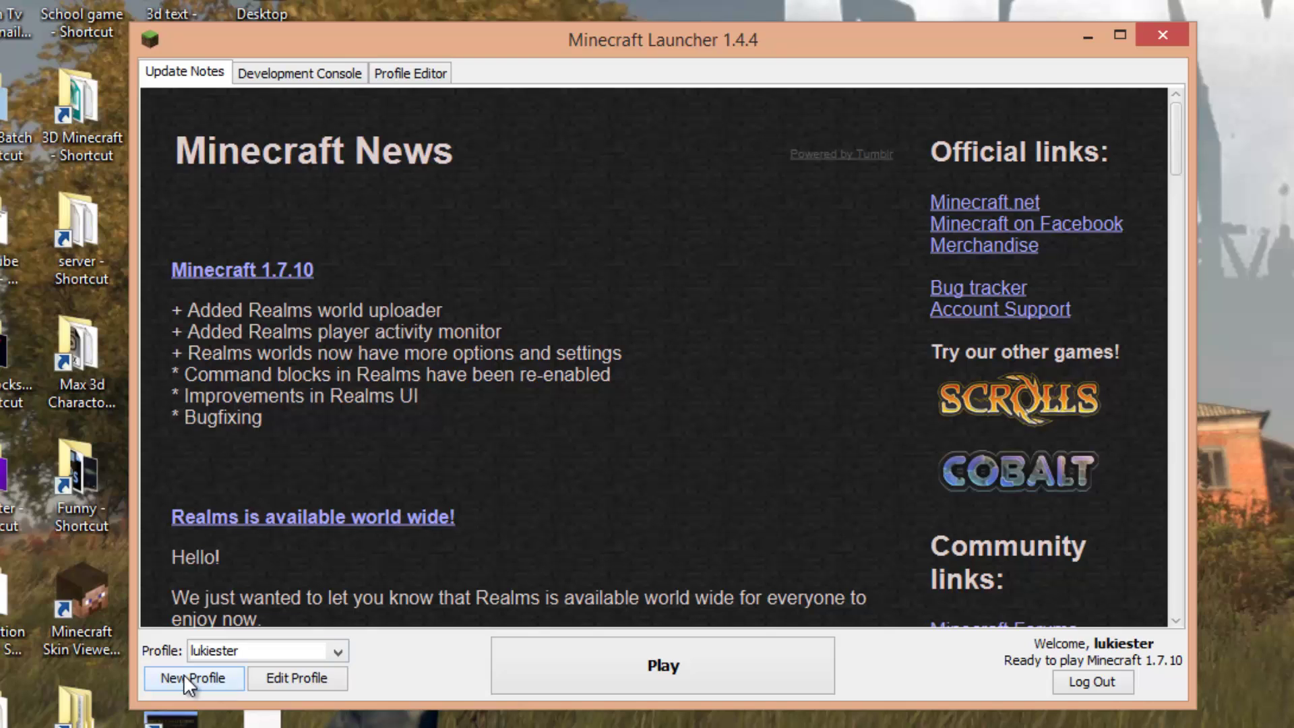
left_click(189, 678)
left_click_drag(707, 182, 546, 183)
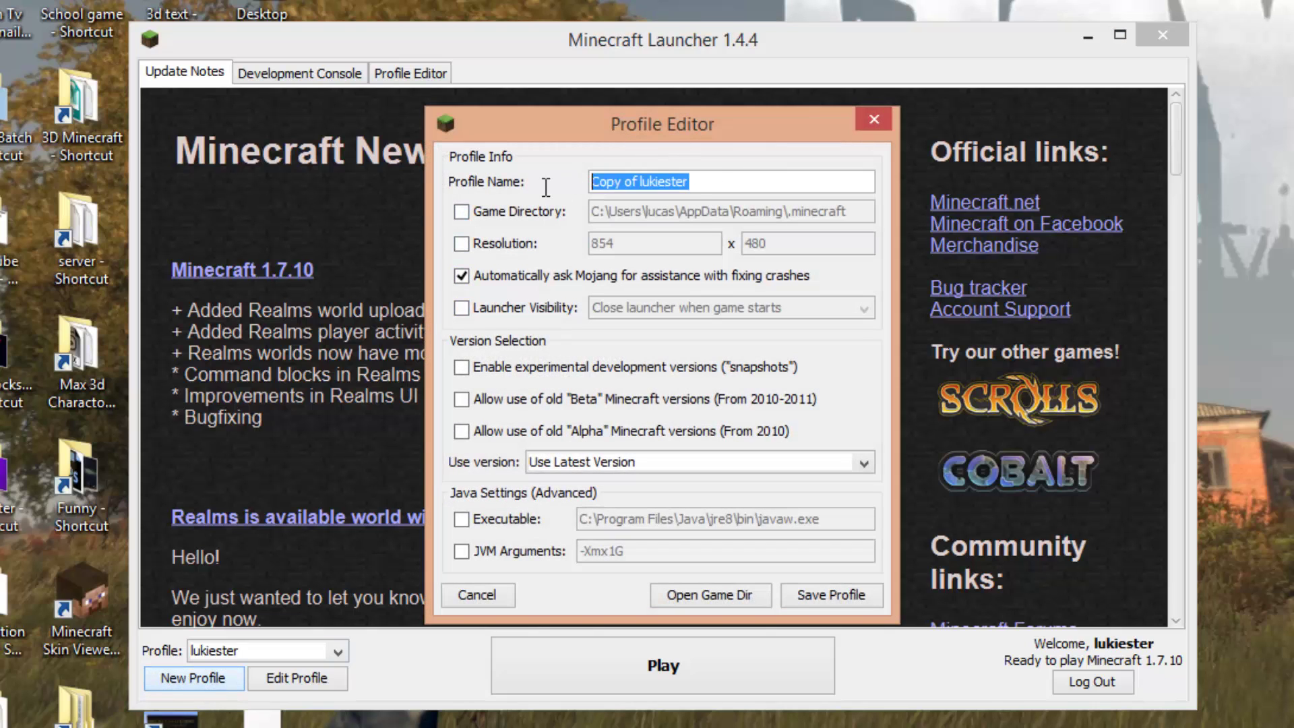
triple_click(643, 177)
left_click(644, 176)
left_click_drag(688, 181, 573, 182)
key("End")
key("shift+Left")
key("shift+Left")
key("shift+Left")
key("shift+Left")
key("shift+Left")
key("shift+Home")
key("BackSpace")
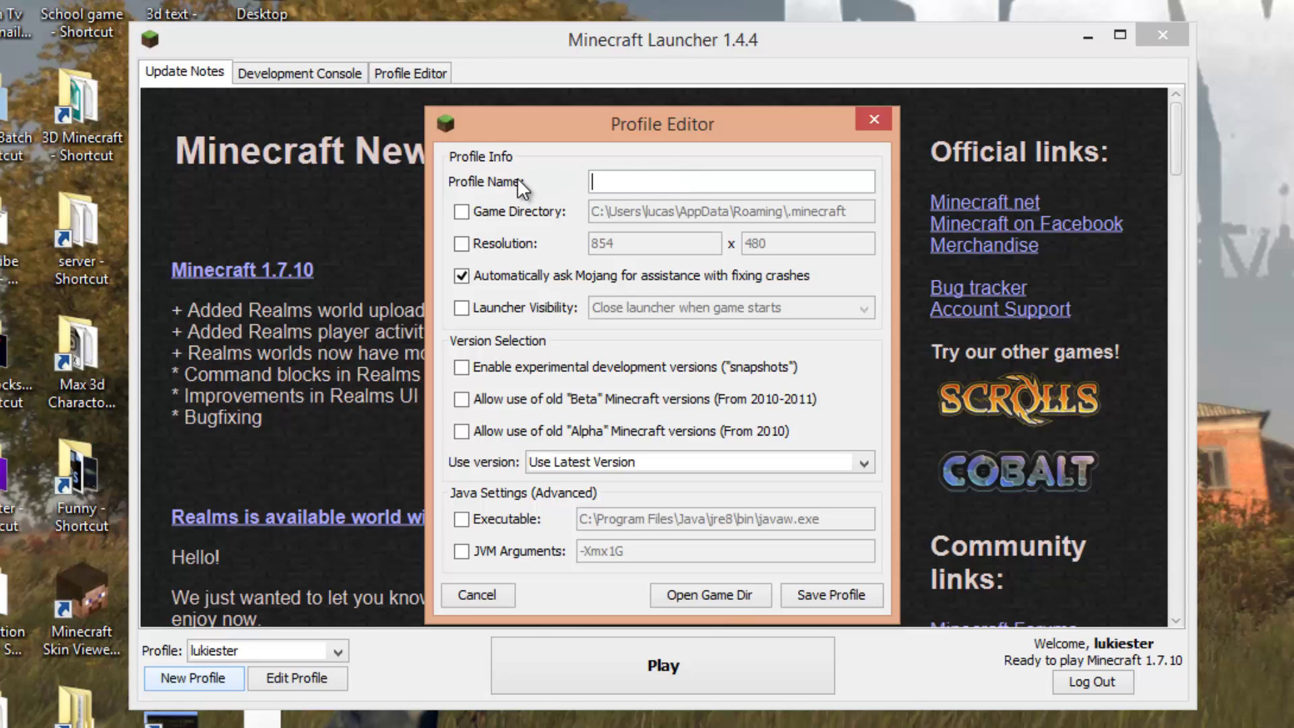
type("Nodus")
- Set the Nodus profile to use release Nodus_2.0-1.7.x and save it
double_click(635, 178)
left_click(627, 181)
left_click(859, 461)
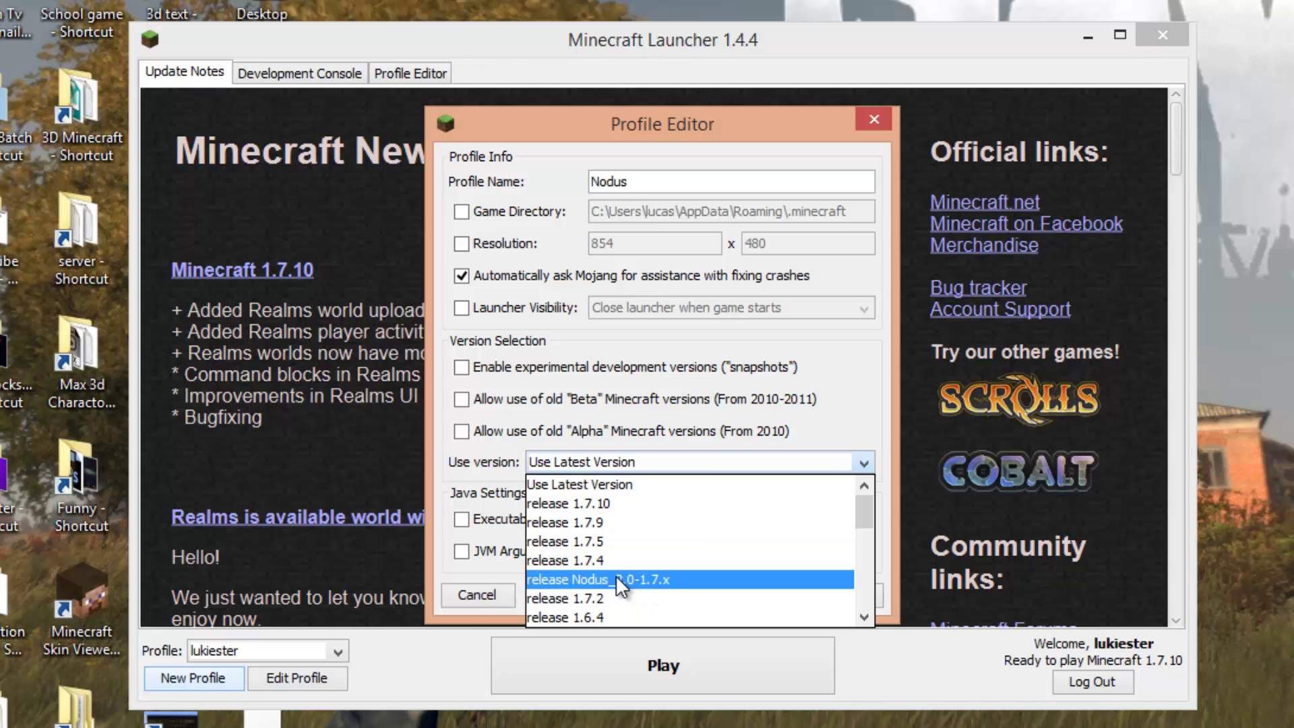
left_click(588, 580)
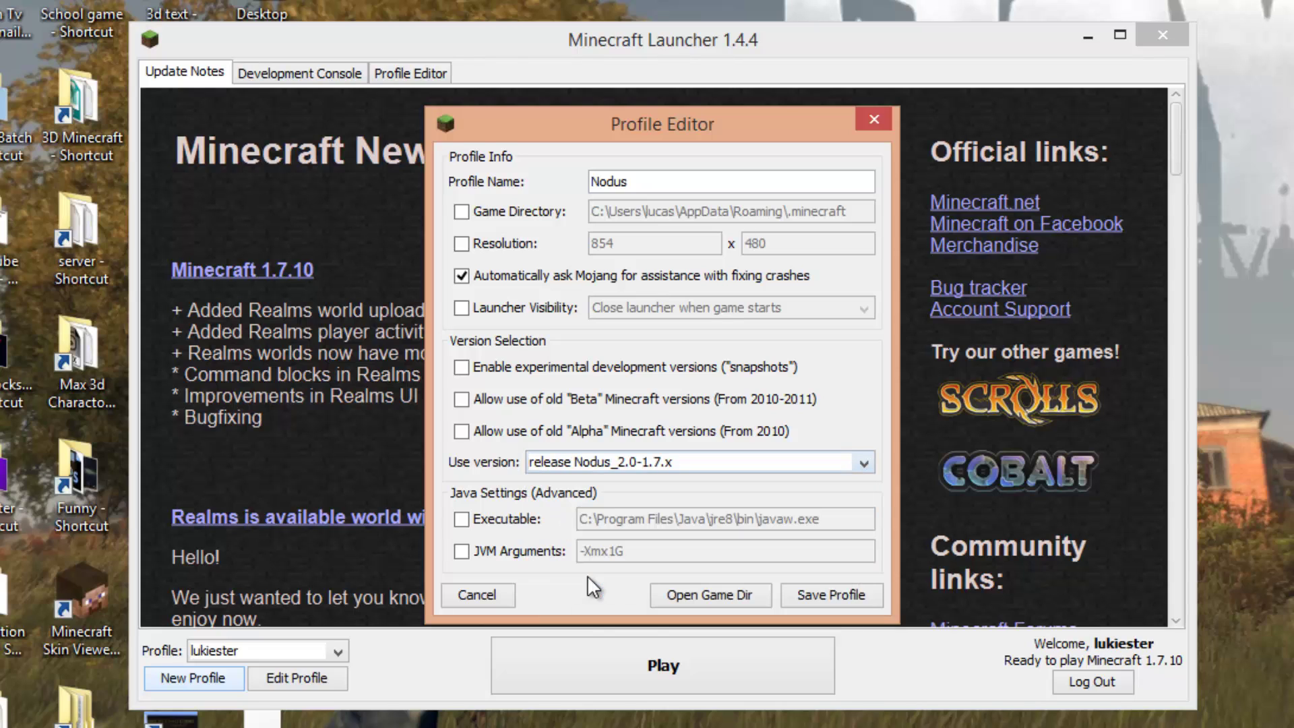
left_click(824, 596)
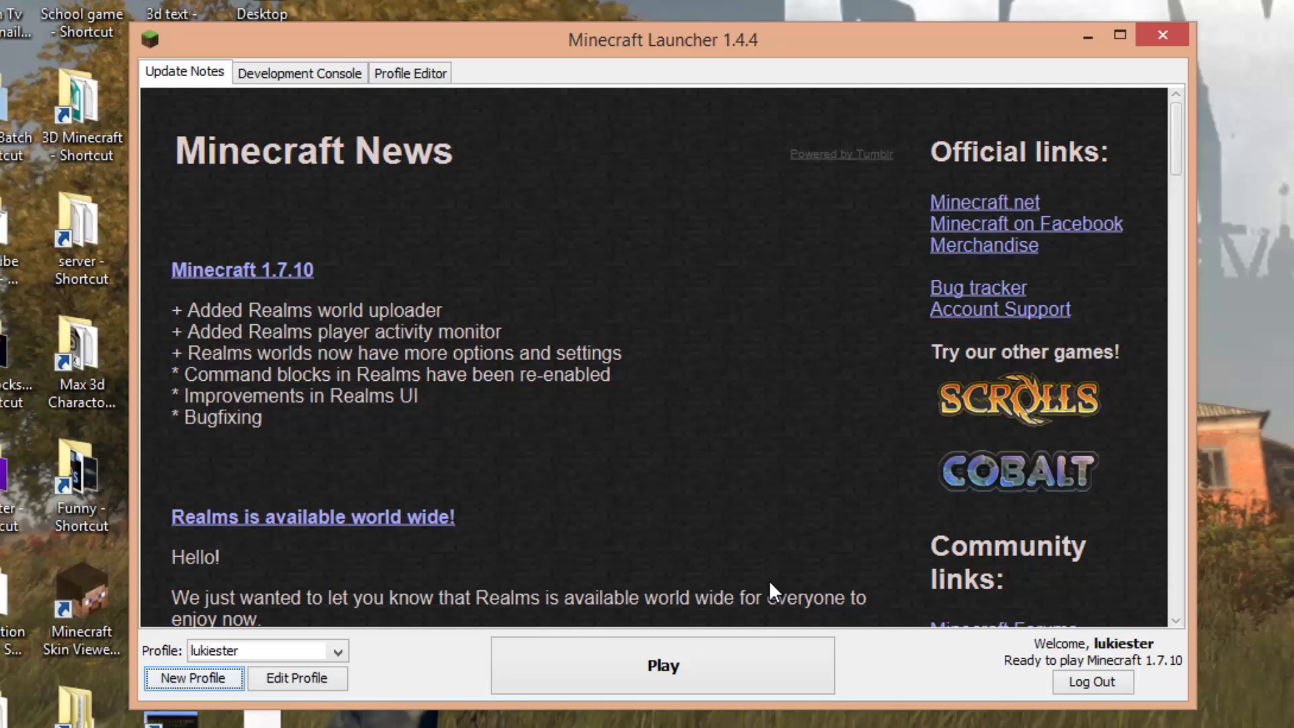
- Switch to the Nodus profile and re-save its settings in the Profile Editor
left_click(337, 651)
left_click(253, 689)
left_click(316, 677)
left_click(802, 593)
left_click(229, 651)
left_click(224, 670)
left_click(275, 679)
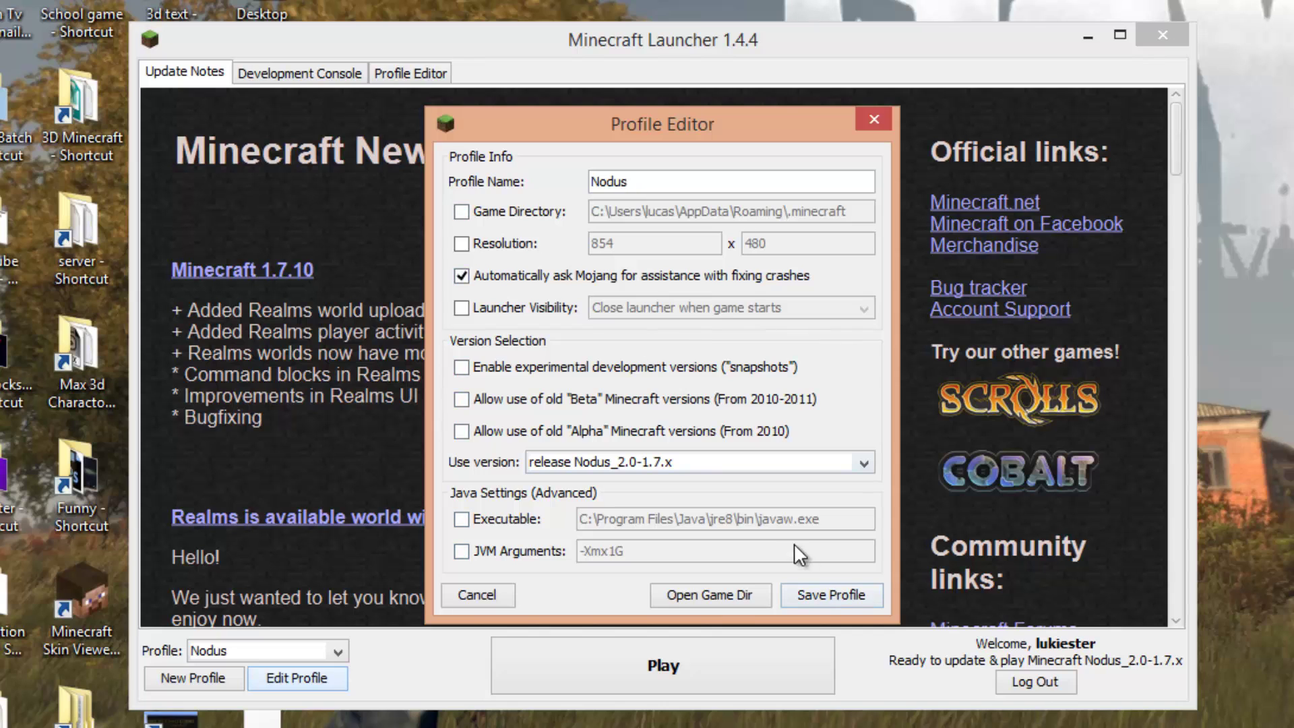
left_click(813, 596)
- Select Nodus in the profile list and launch the game with Play
left_click(236, 655)
left_click(213, 674)
left_click(600, 670)
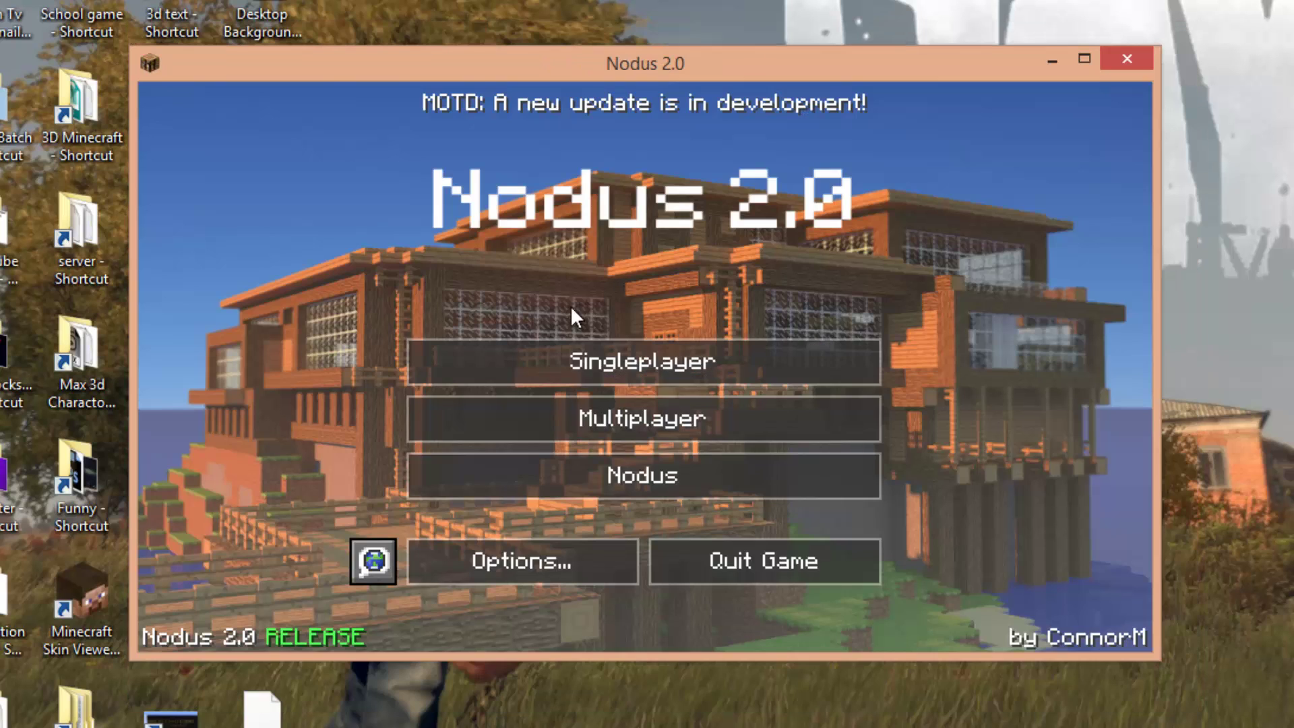